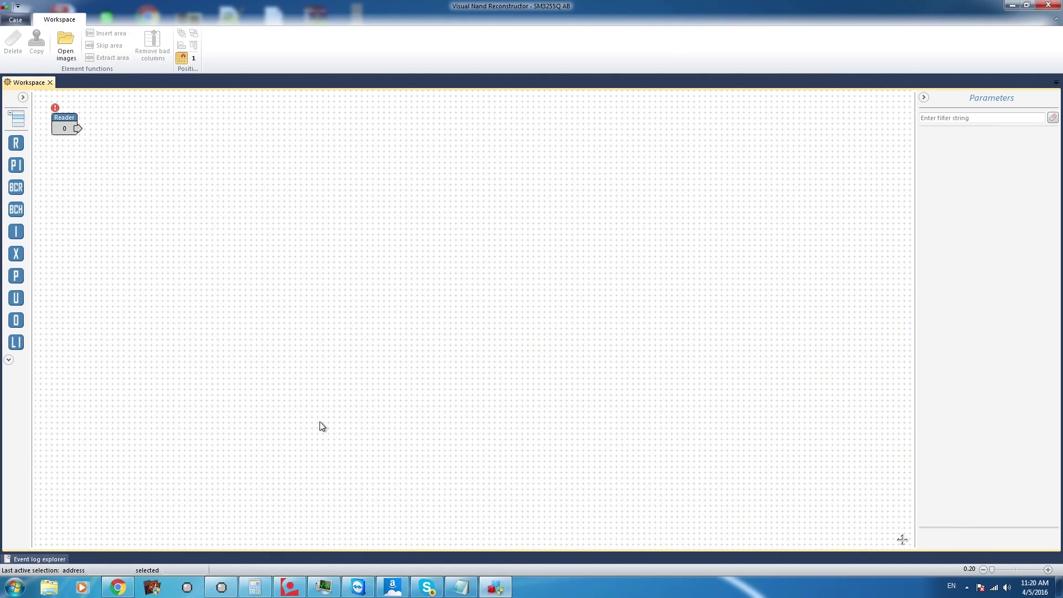
Step: Open the event log, reposition the Reader, and read chip IDs showing ECD798CA54 for crystals 0 and 1
left_click(118, 558)
left_click(62, 122)
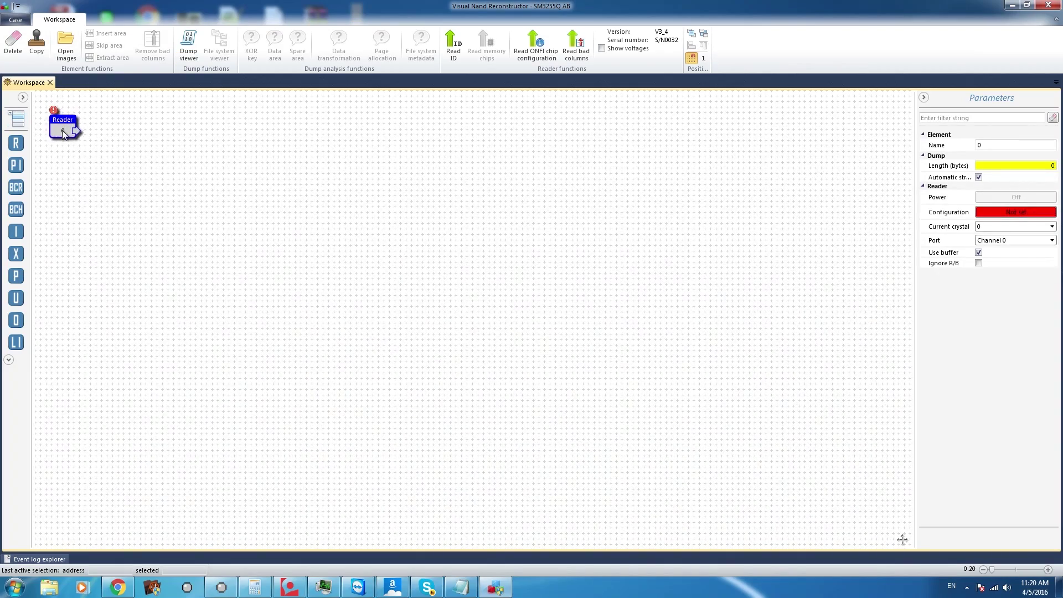
left_click_drag(70, 133, 109, 183)
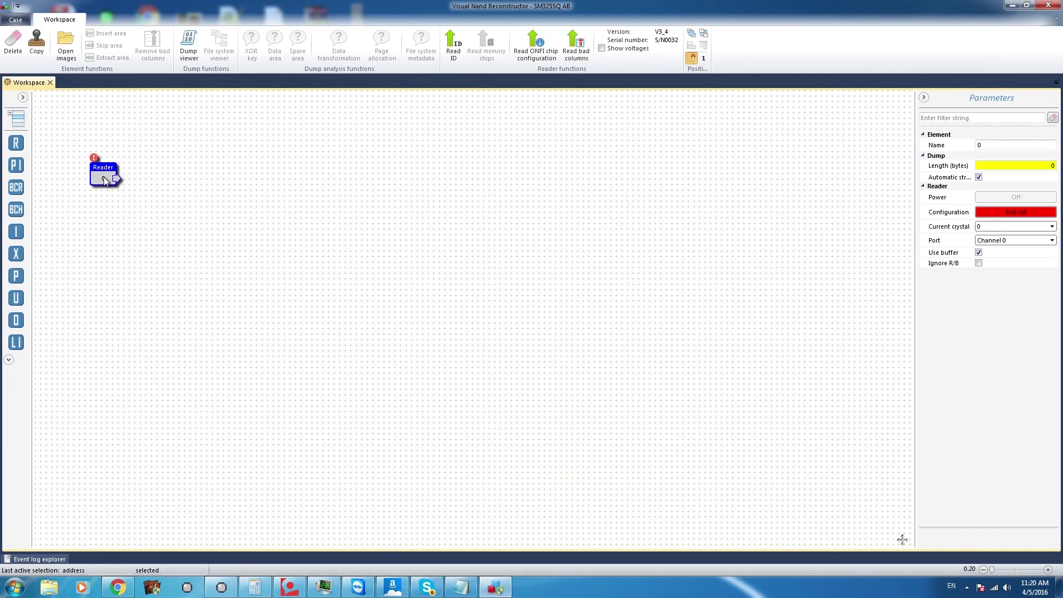
left_click_drag(104, 178, 71, 171)
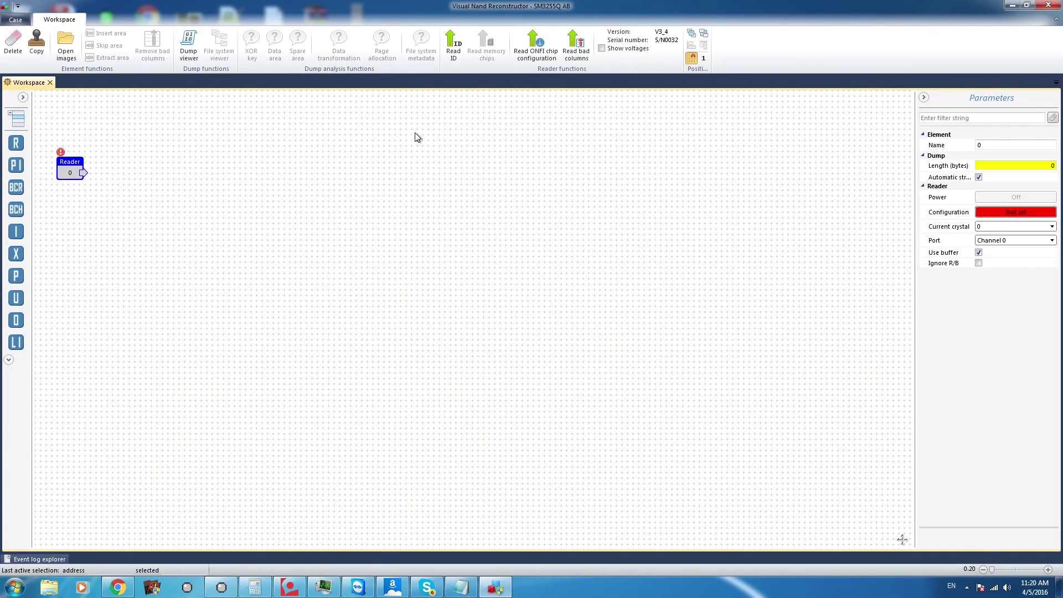
left_click(453, 47)
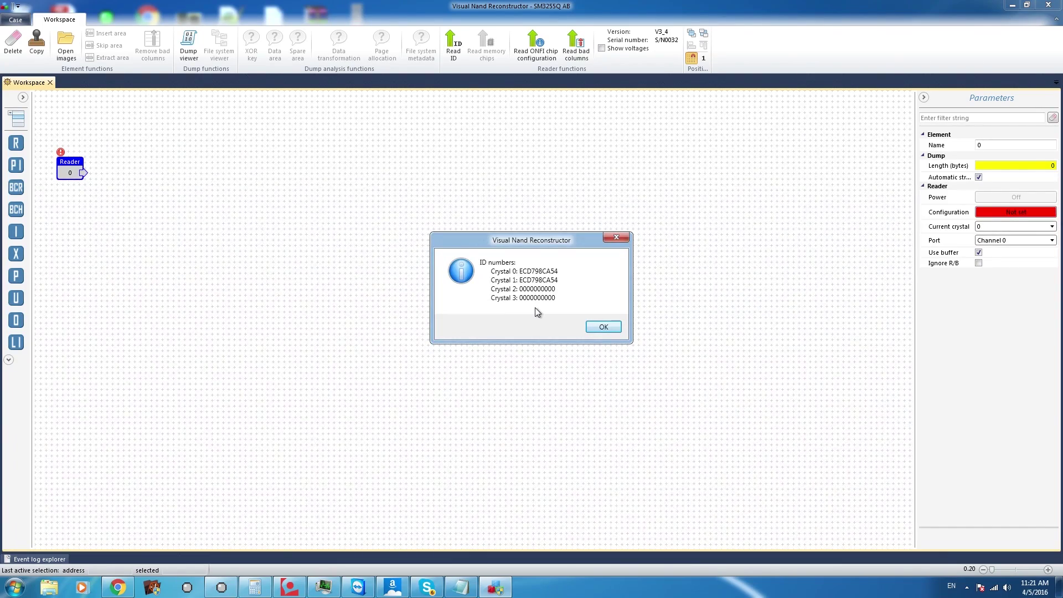
left_click(612, 328)
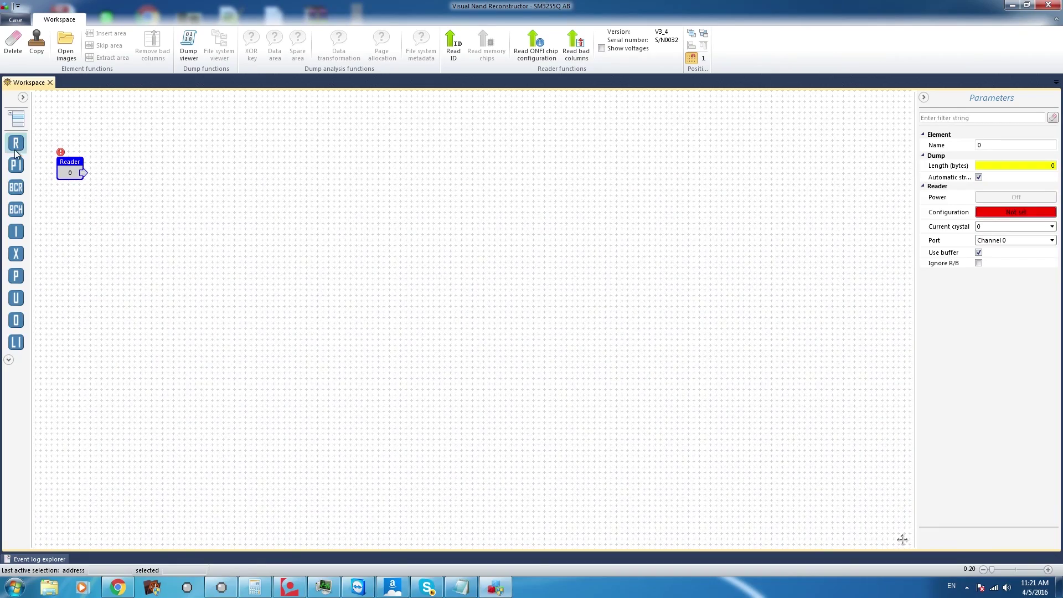
Step: Open the Reader's Configuration dialog listing the three Trusted DB models matching ECD798CA54
left_click(1002, 214)
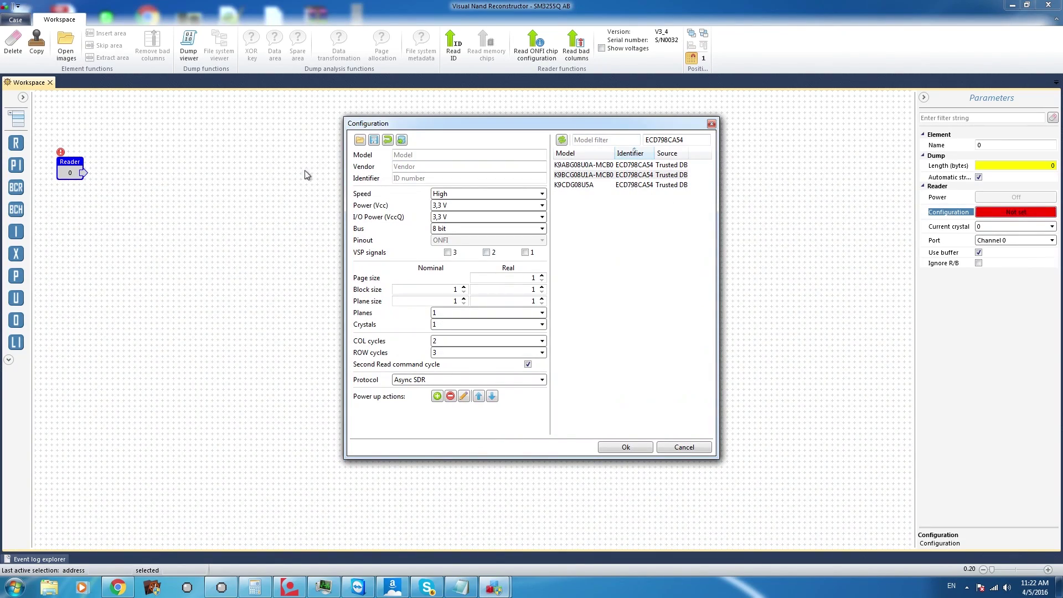
Step: Step through the three matching Samsung models, ending on K9ABG08U0A-MCB0, and move the dialog right
left_click(572, 174)
left_click(571, 167)
left_click(571, 185)
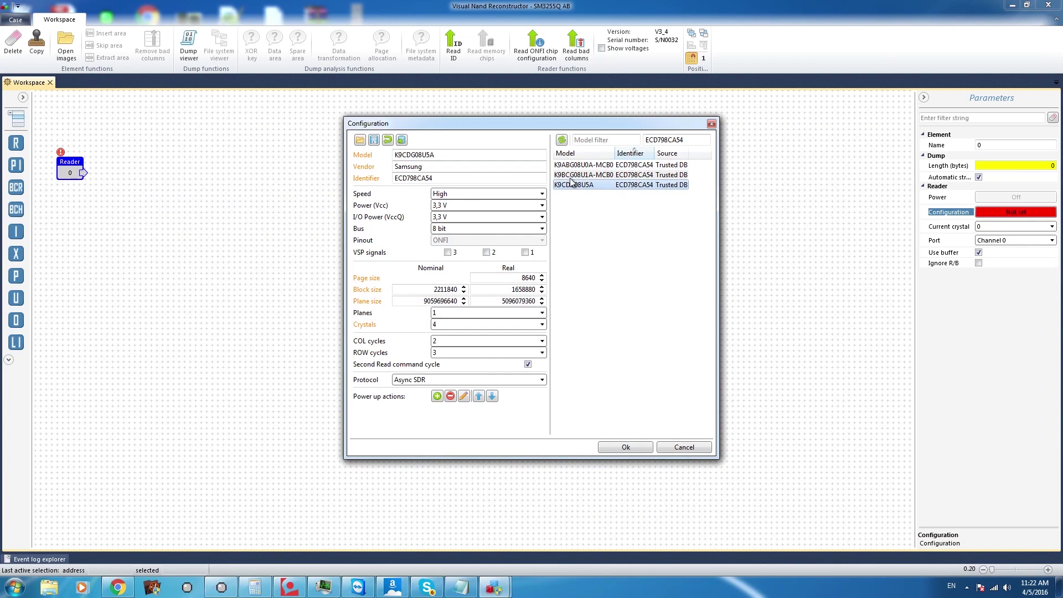
key("Up")
key("Up")
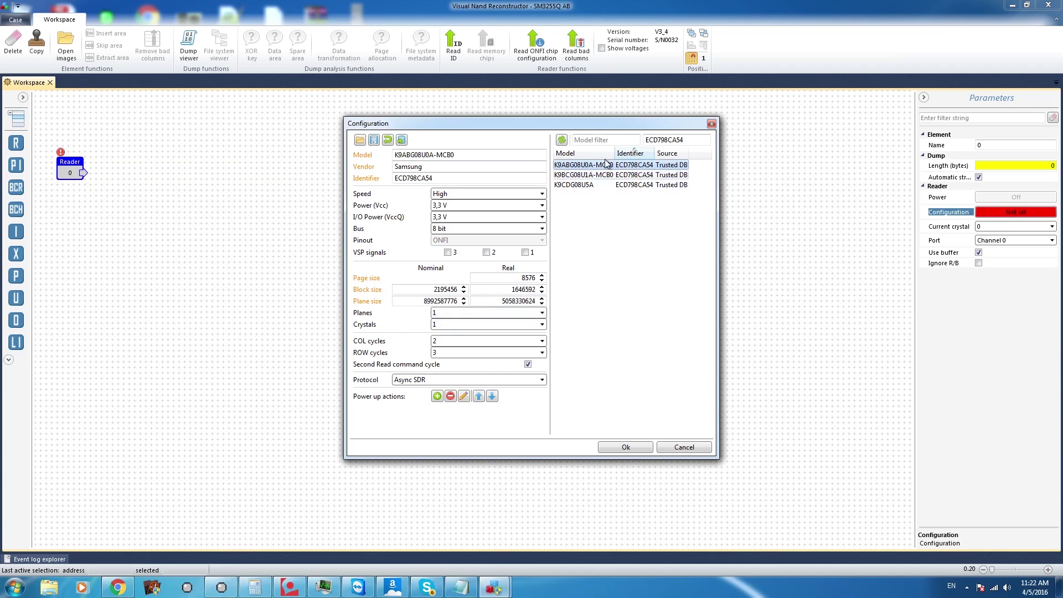
left_click_drag(588, 125, 817, 107)
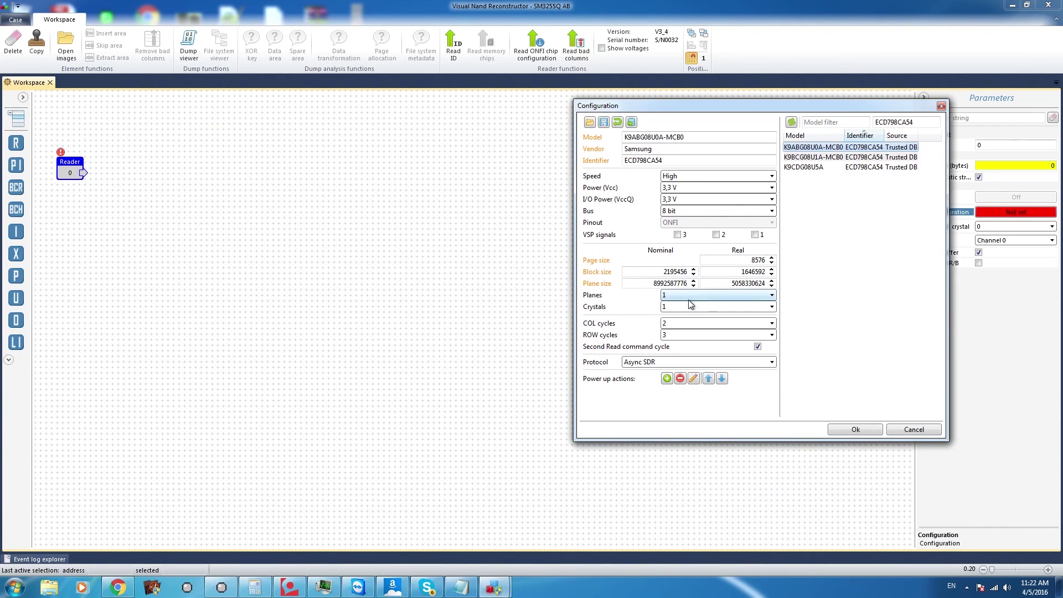
Step: Apply the K9BCG08U1A-MCB0 chip configuration and open the Reader 0 dump in the Dump viewer
left_click(825, 158)
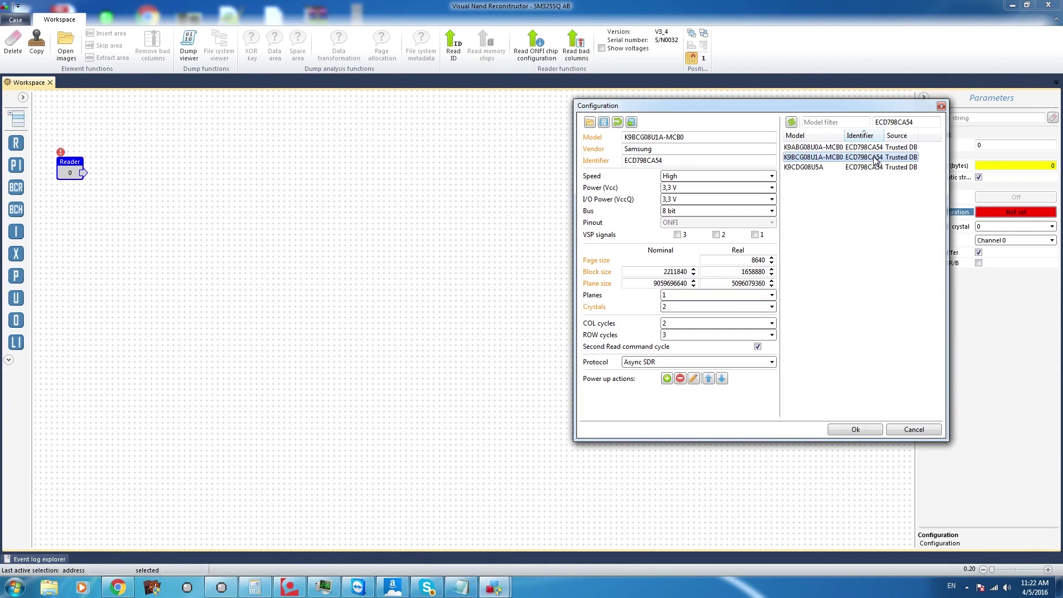
left_click(871, 430)
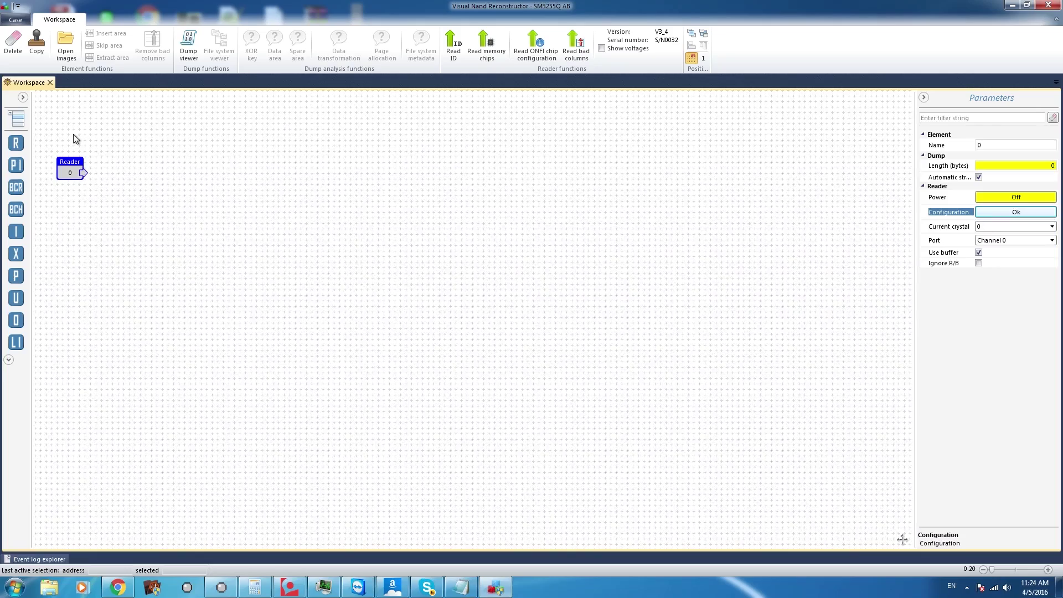
left_click(188, 45)
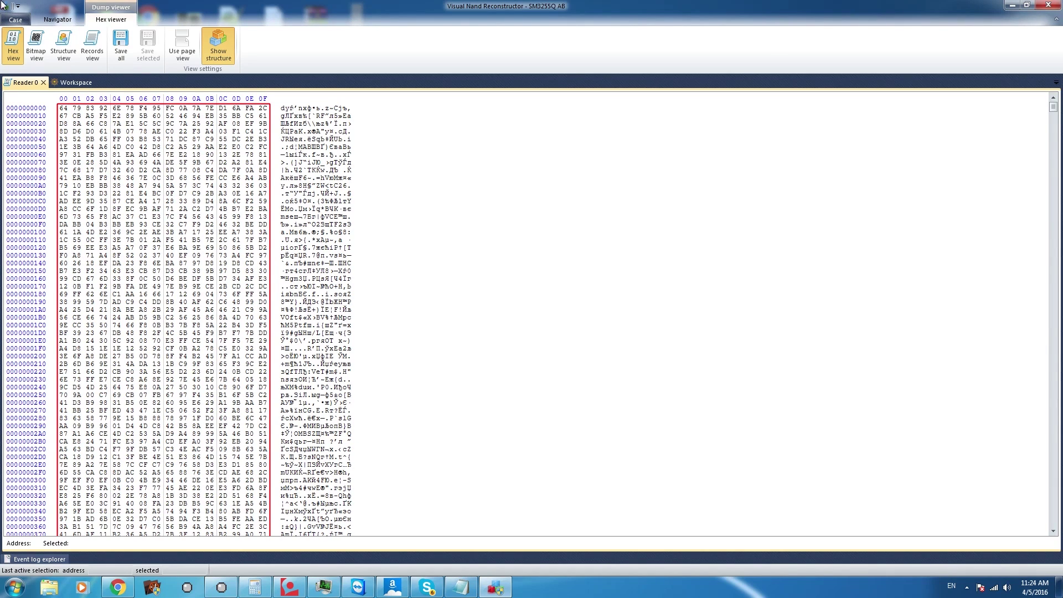
Step: Switch the Reader 0 dump display to Bitmap view
left_click(37, 40)
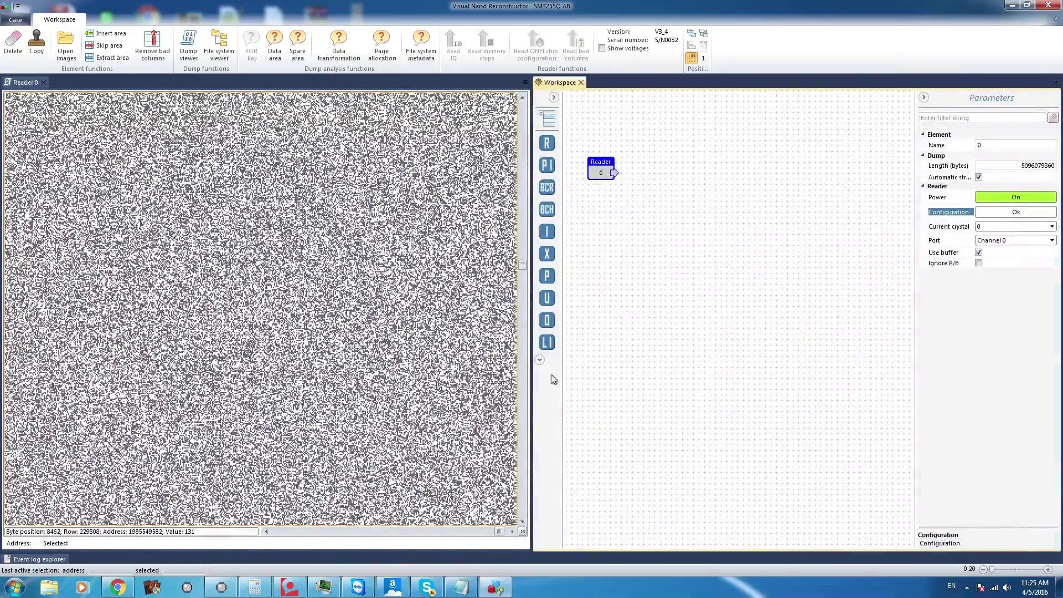
left_click_drag(532, 389, 906, 424)
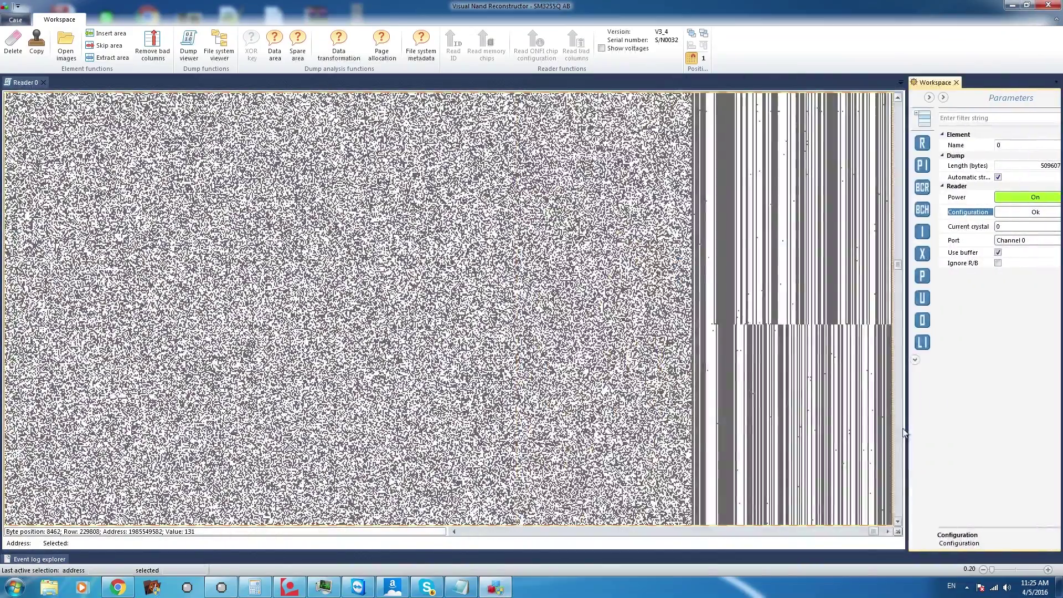
left_click(888, 531)
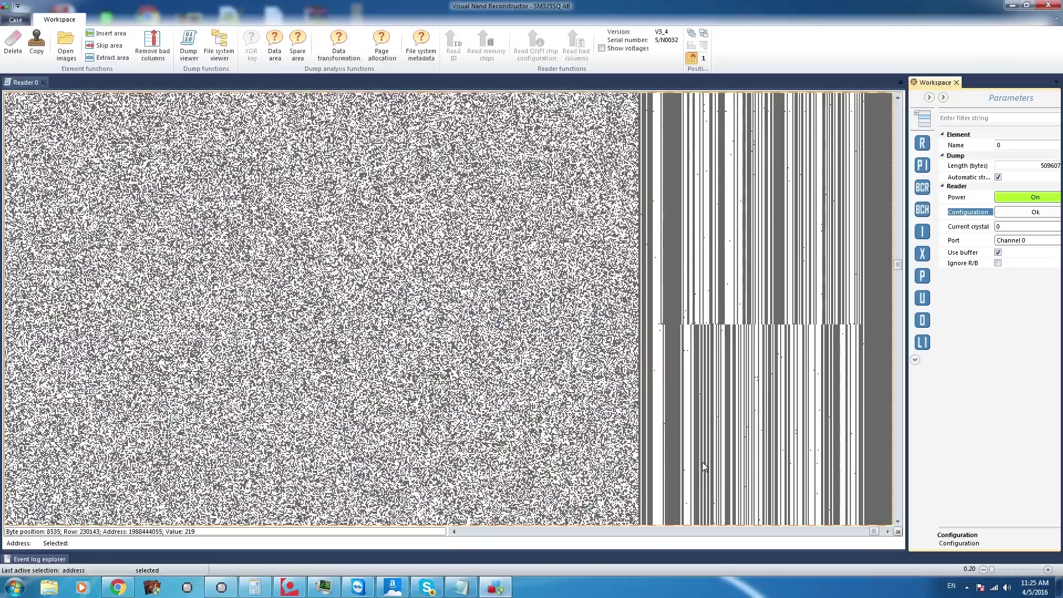
scroll(903, 310, "down", 2)
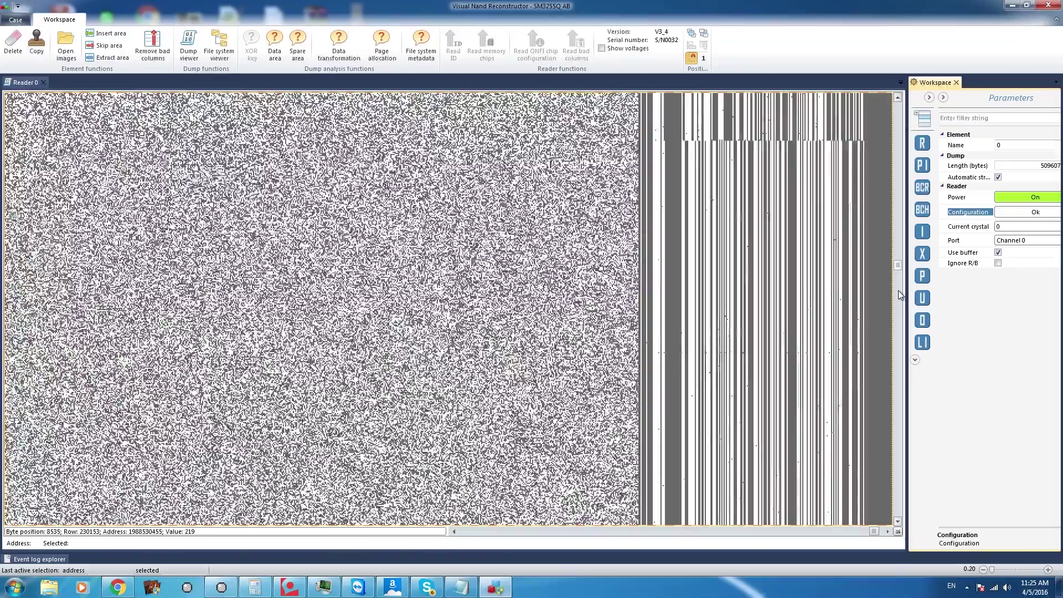
scroll(899, 311, "down", 3)
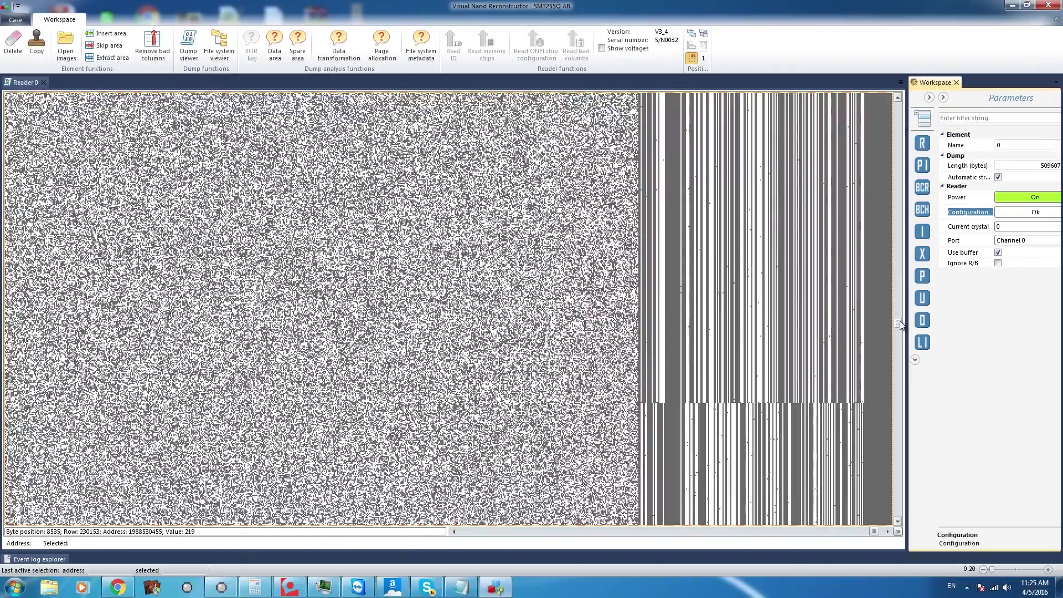
scroll(721, 279, "down", 3)
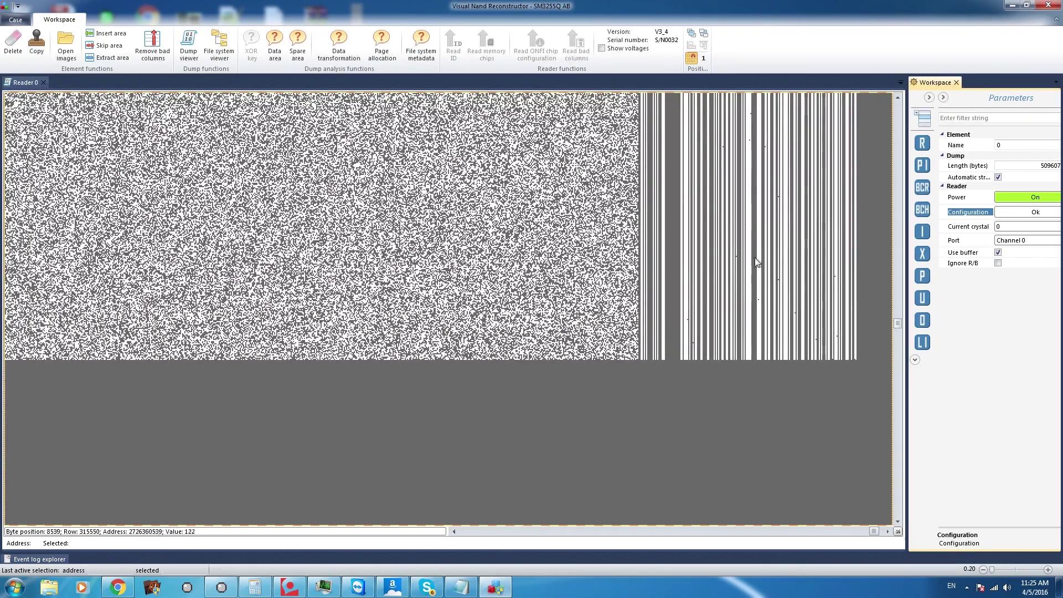
left_click(900, 454)
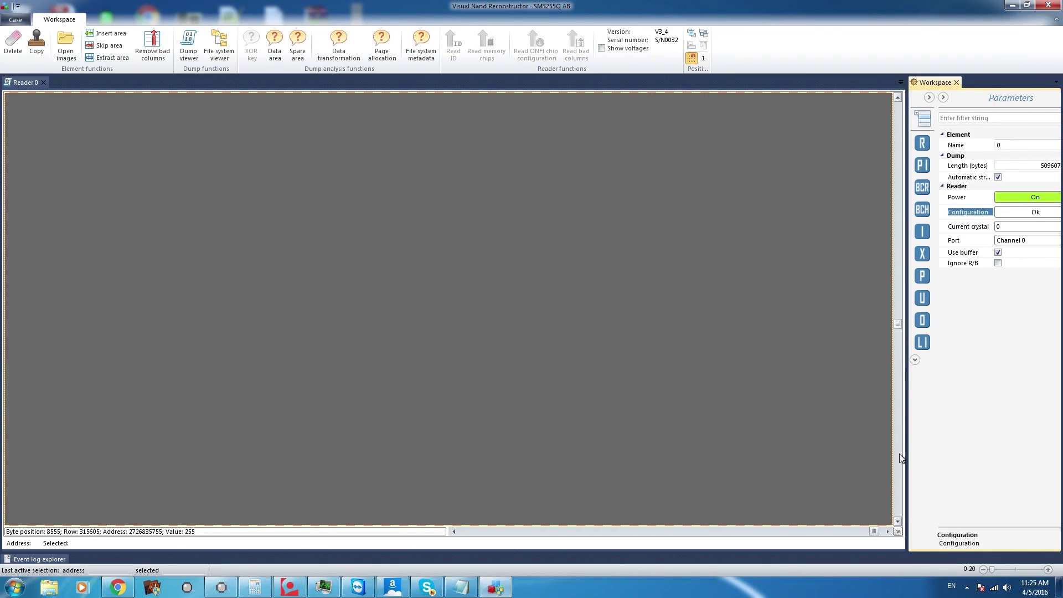
scroll(900, 310, "up", 10)
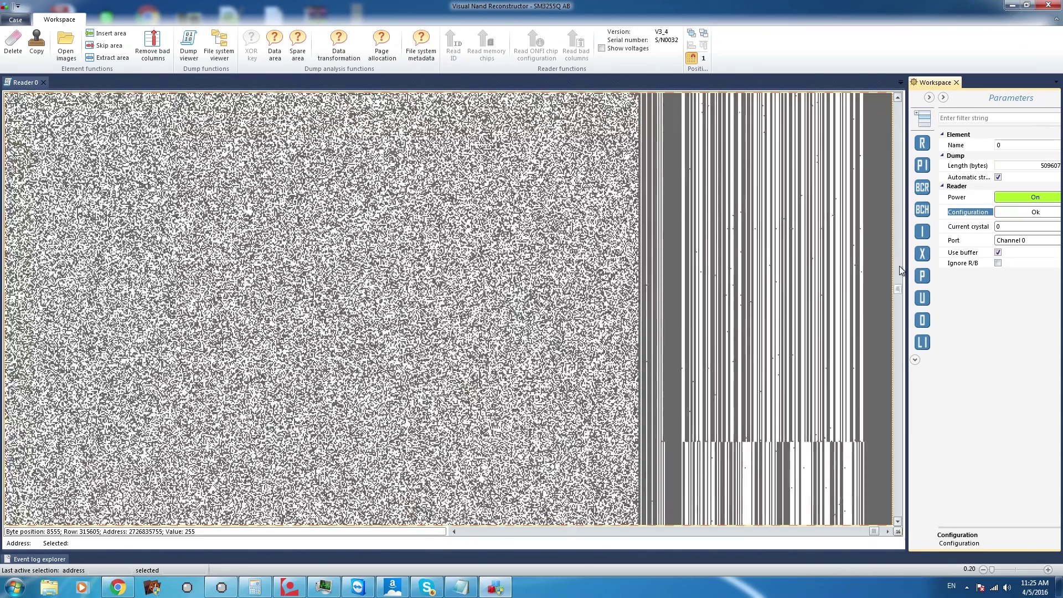
scroll(897, 322, "down", 10)
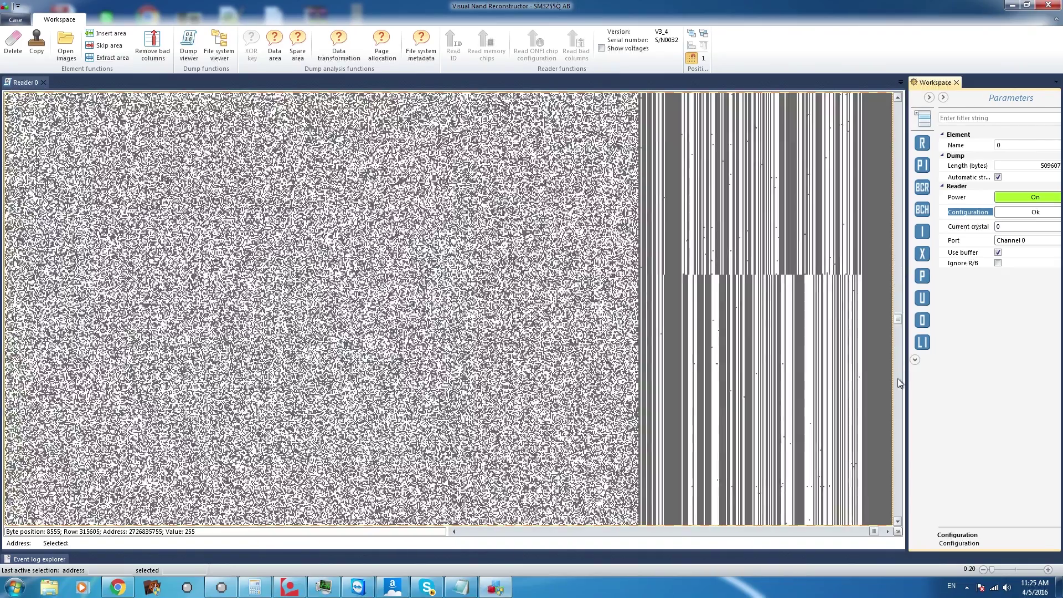
scroll(901, 465, "down", 10)
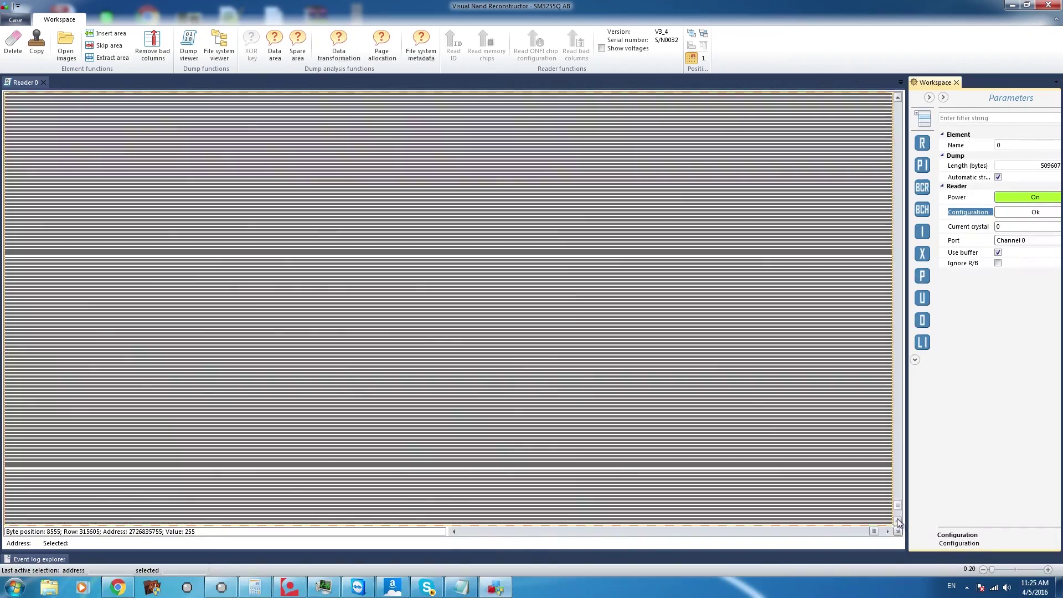
scroll(898, 471, "up", 6)
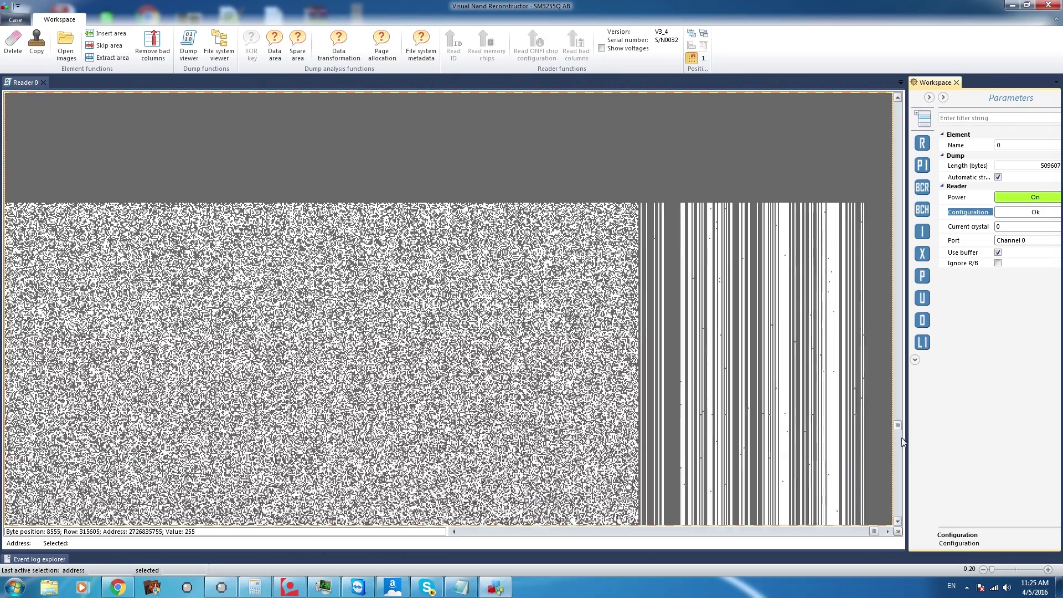
scroll(902, 419, "down", 1)
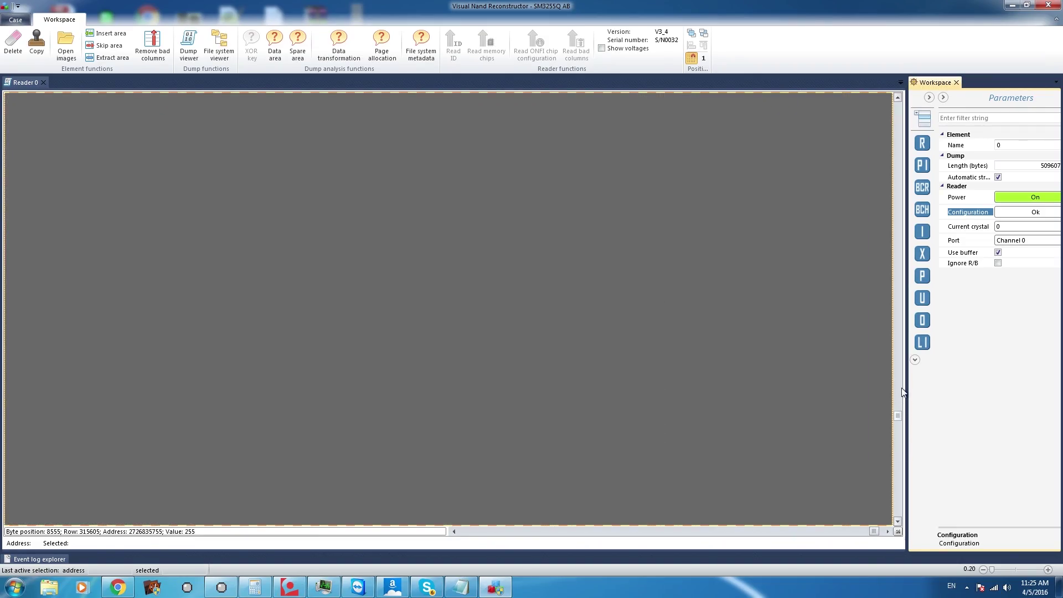
scroll(900, 261, "up", 10)
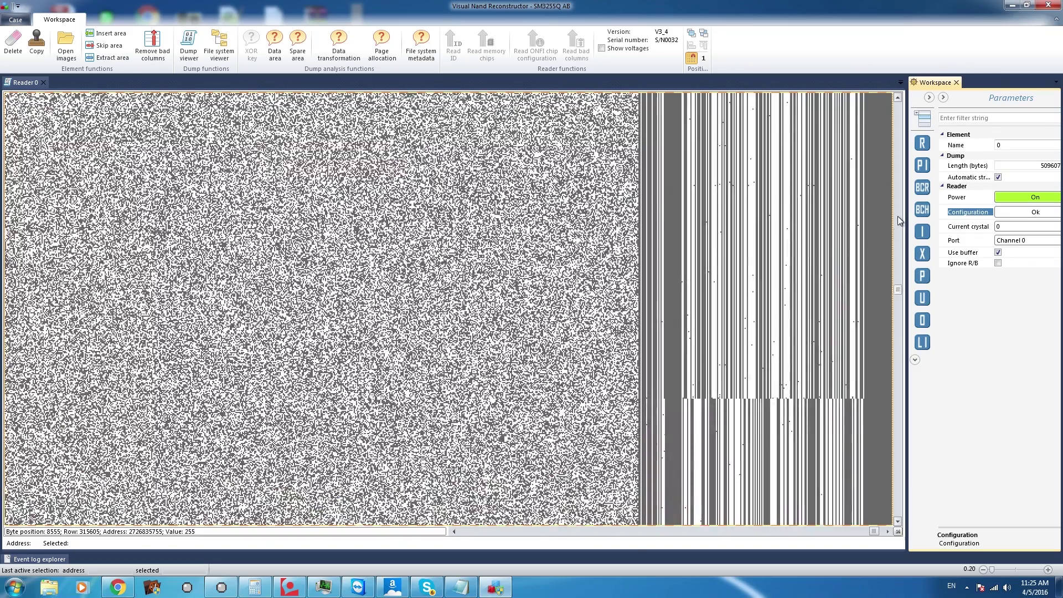
scroll(899, 220, "up", 6)
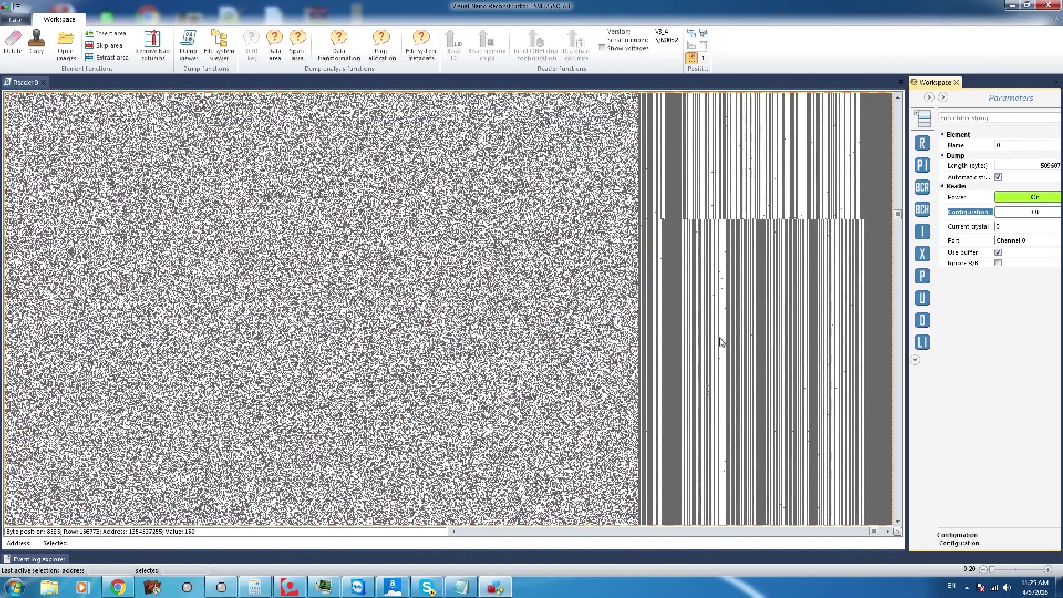
scroll(748, 343, "up", 5)
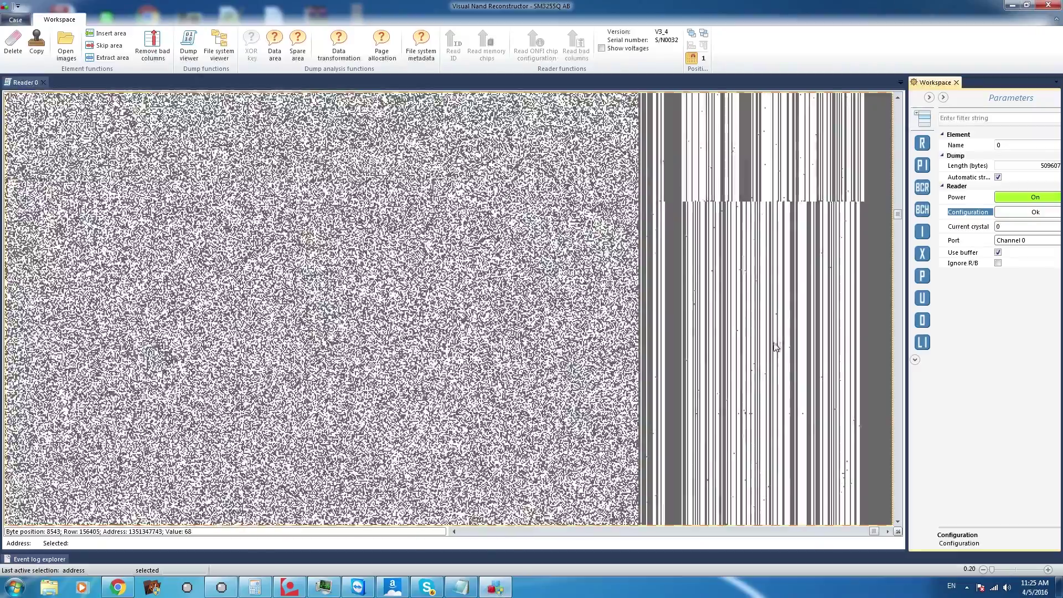
scroll(776, 347, "up", 4)
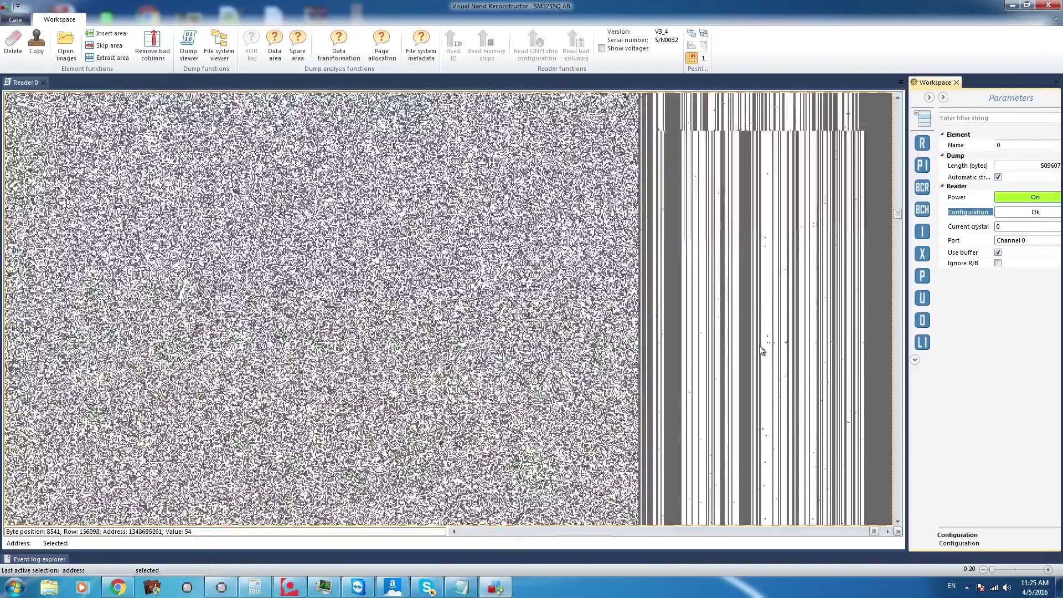
scroll(762, 350, "up", 2)
scroll(758, 350, "up", 4)
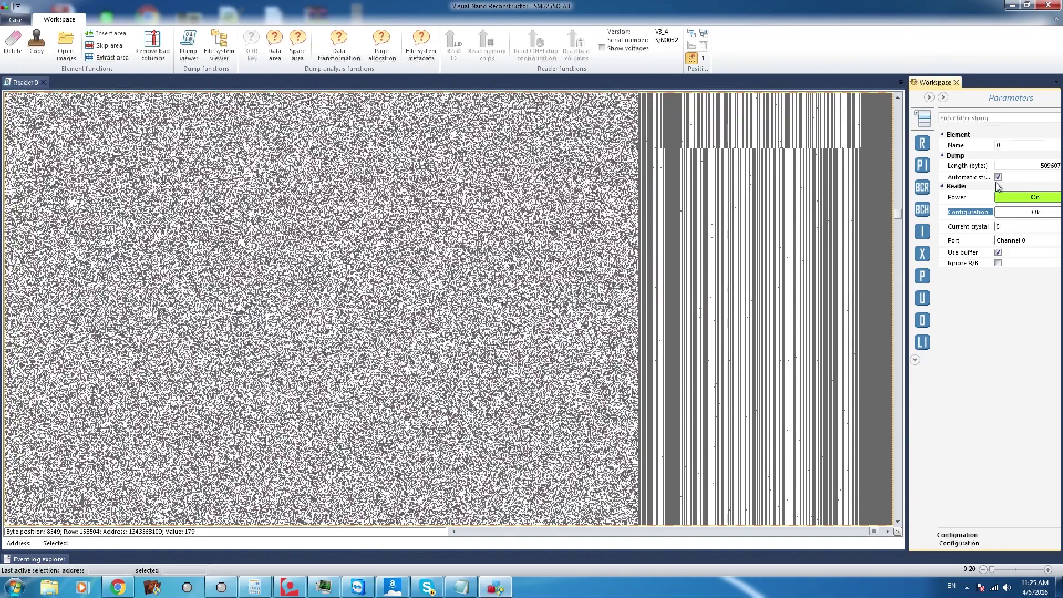
left_click(1017, 198)
Step: Turn the reader power off and lower Power (Vcc) from 3,3 V to 2,5 V
left_click(1017, 198)
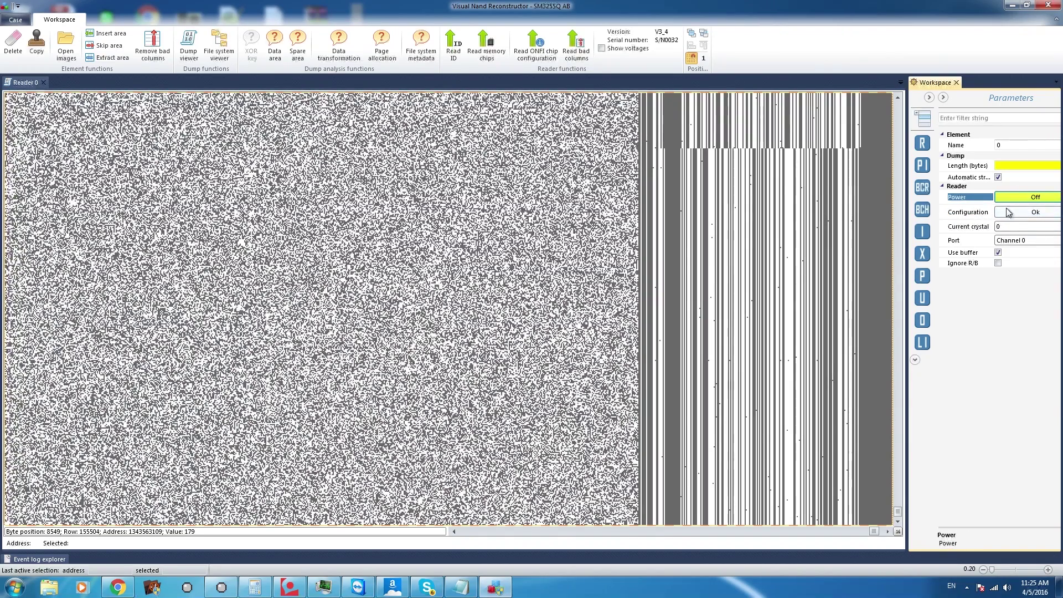
left_click(1030, 215)
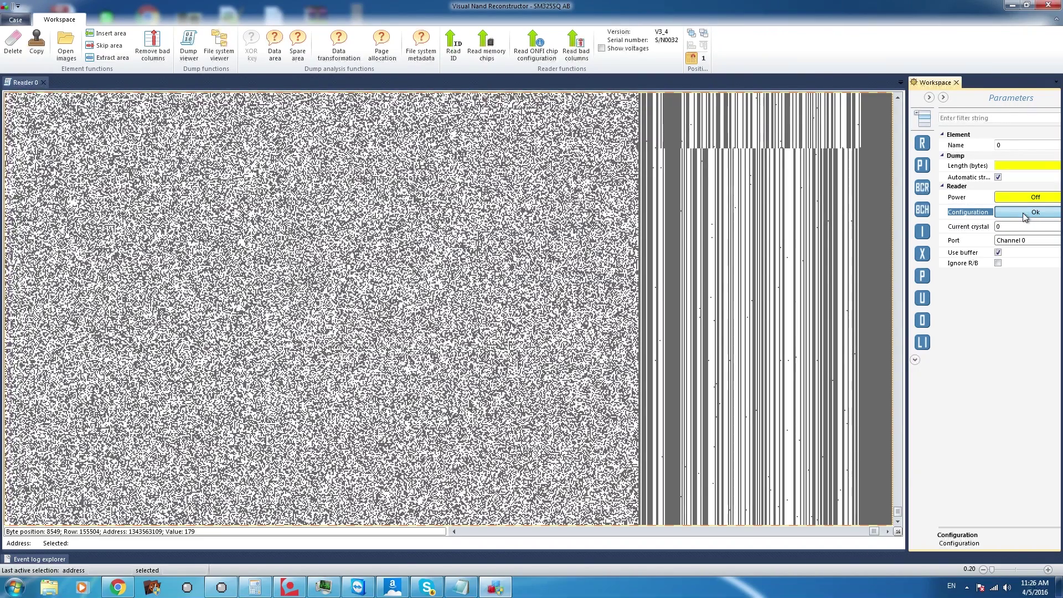
left_click(1026, 216)
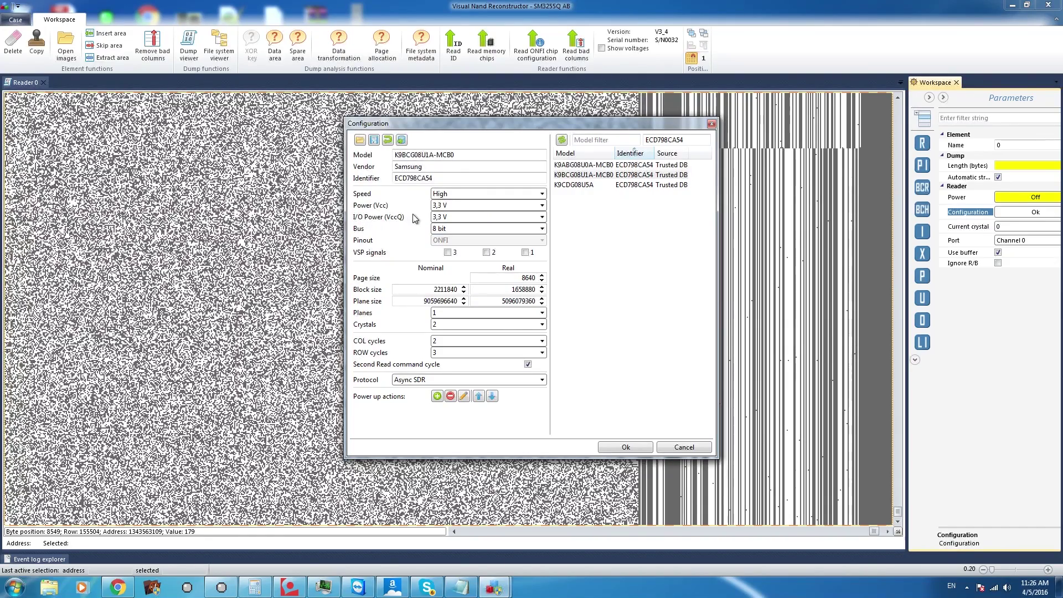
left_click(462, 204)
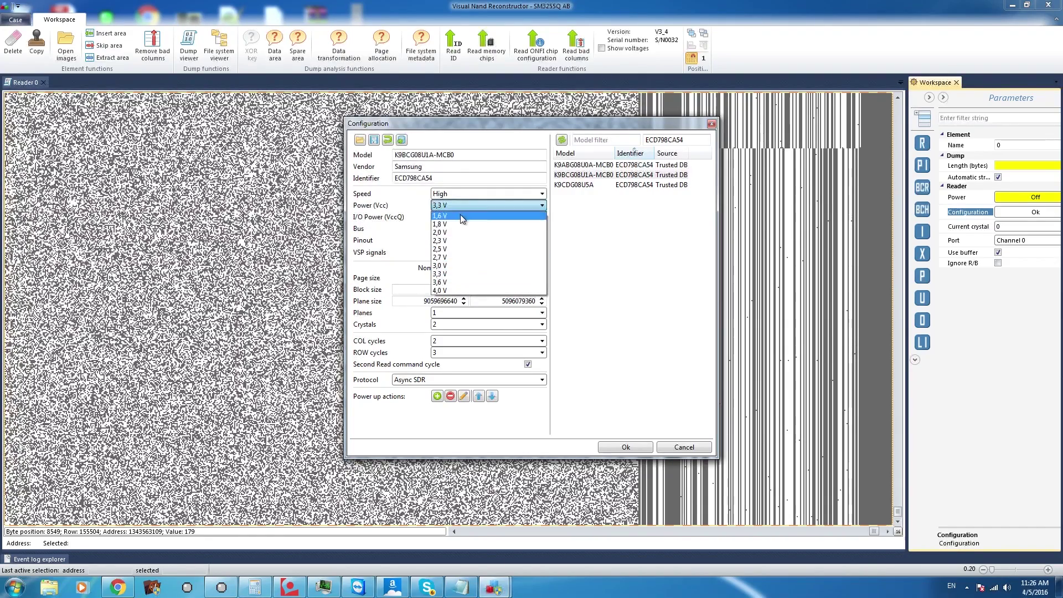
left_click(452, 250)
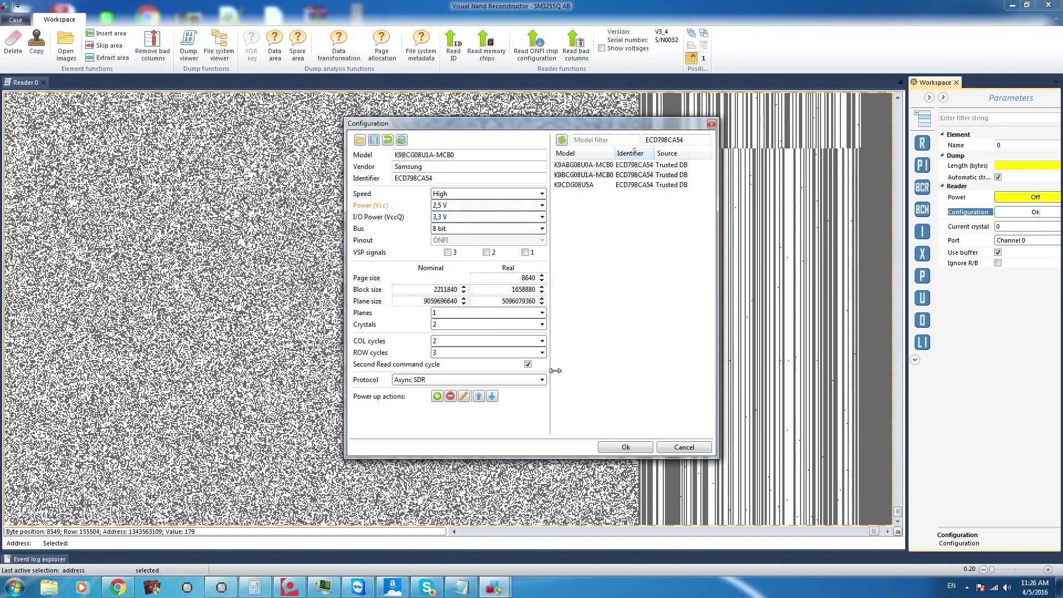
left_click(640, 449)
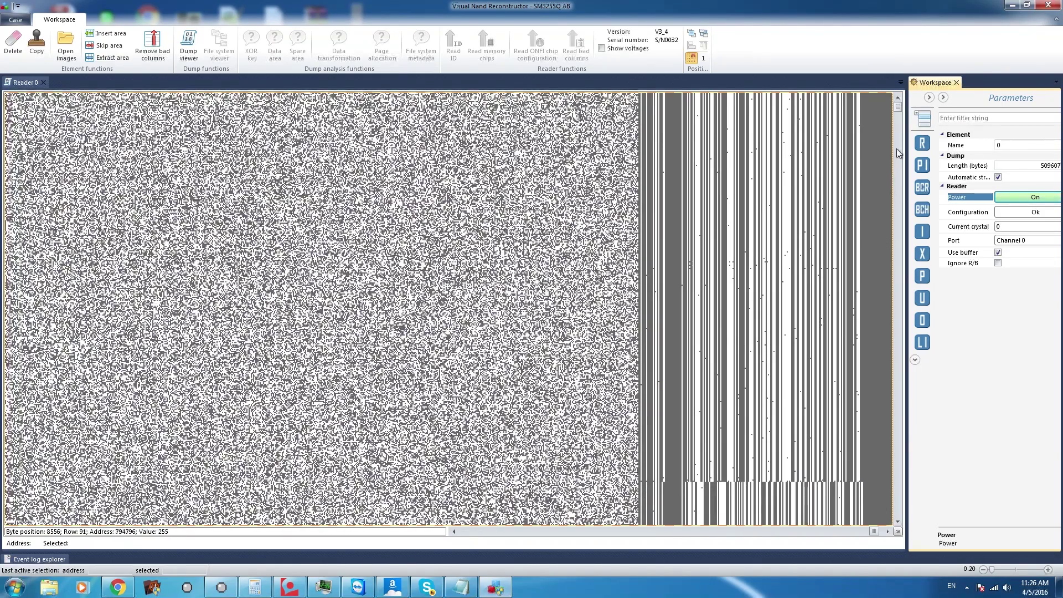
Step: Scroll the Reader 0 bitmap to review the dump re-read at 2,5 V Vcc
mouse_move(899, 117)
left_mouse_down()
mouse_move(899, 148)
mouse_move(899, 107)
left_mouse_up()
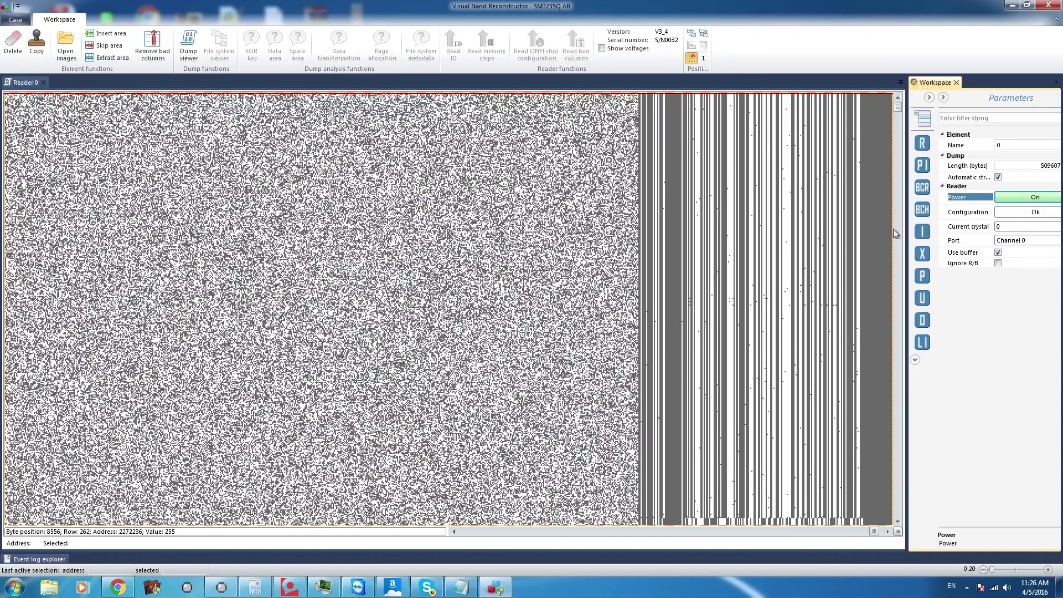
Step: Lower I/O Power (VccQ) to 2,5 V in the chip configuration
left_click(1013, 212)
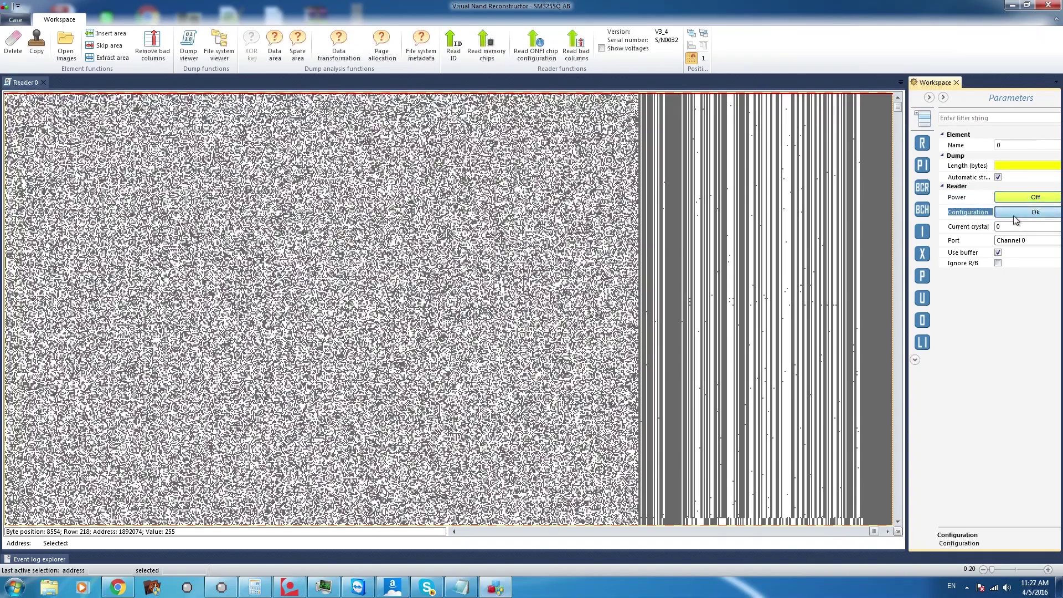
left_click(463, 217)
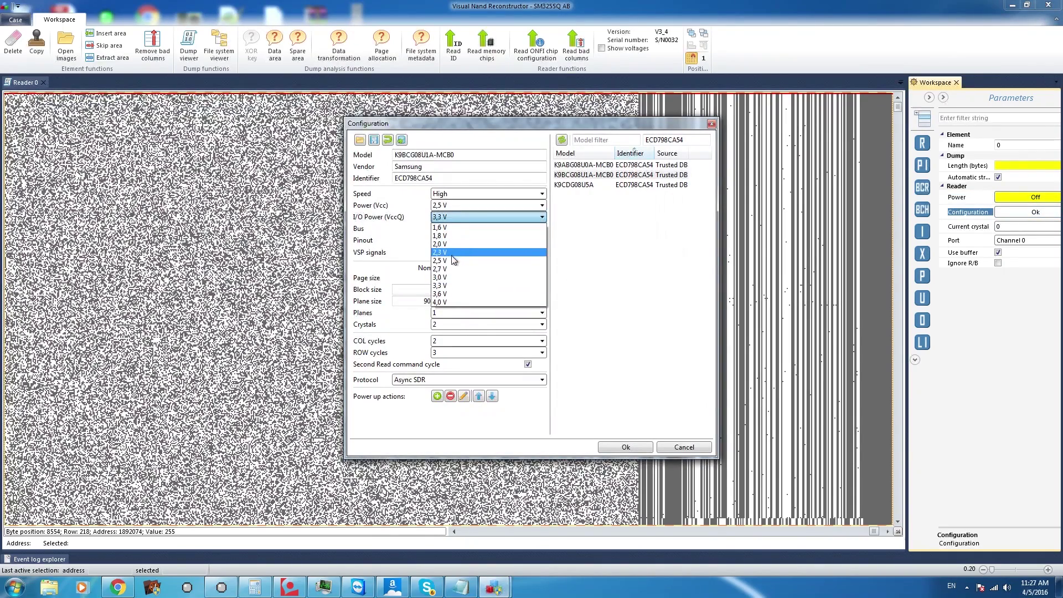
left_click(460, 247)
left_click(642, 450)
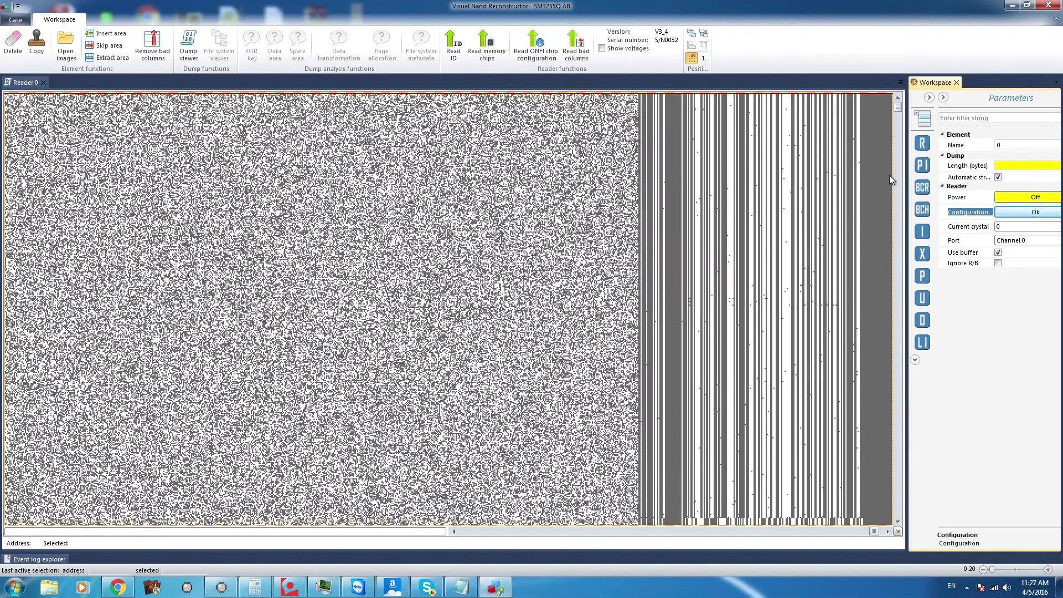
Step: Power the reader on to re-read the dump, review the bitmap, then switch power off
left_click_drag(898, 109, 898, 121)
key("Up")
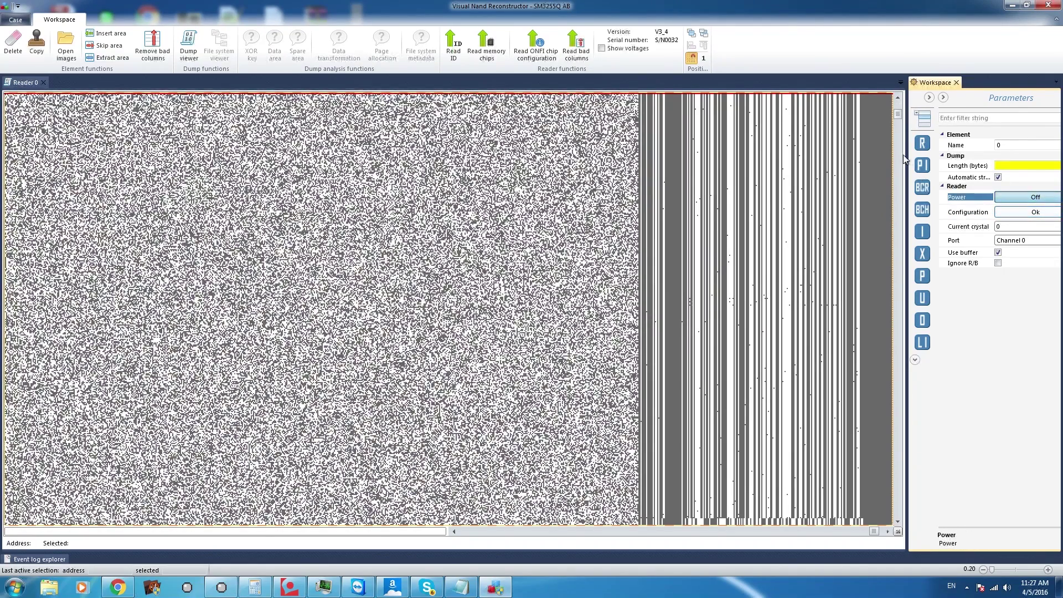
key("space")
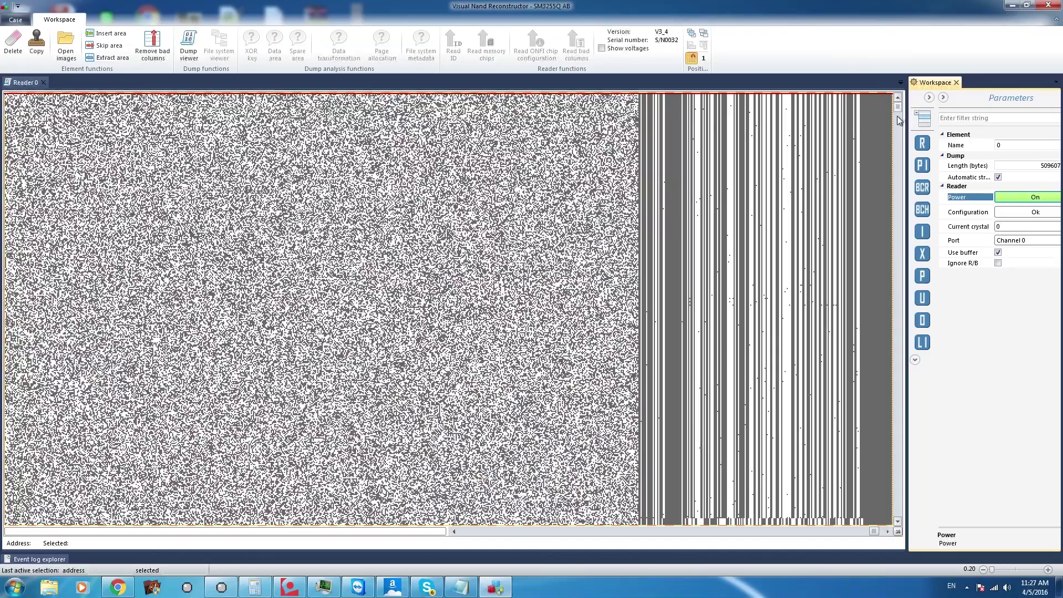
mouse_move(899, 137)
left_mouse_down()
mouse_move(901, 184)
mouse_move(902, 133)
left_mouse_up()
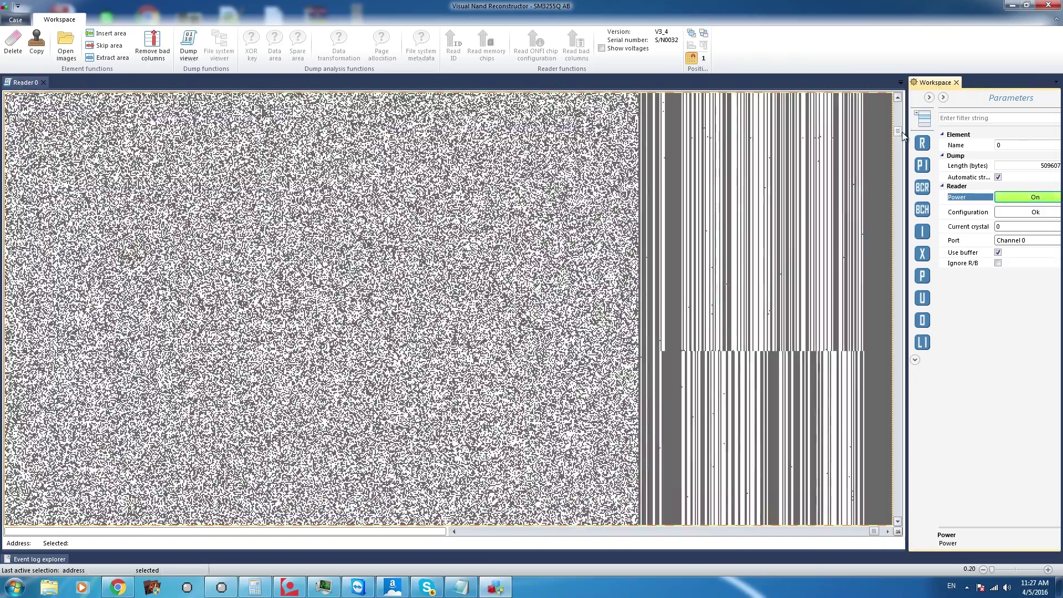
left_click(1006, 197)
Step: Set Power (Vcc) to 2,0 V and pick a lower I/O Power (VccQ) in Configuration
left_click(1001, 211)
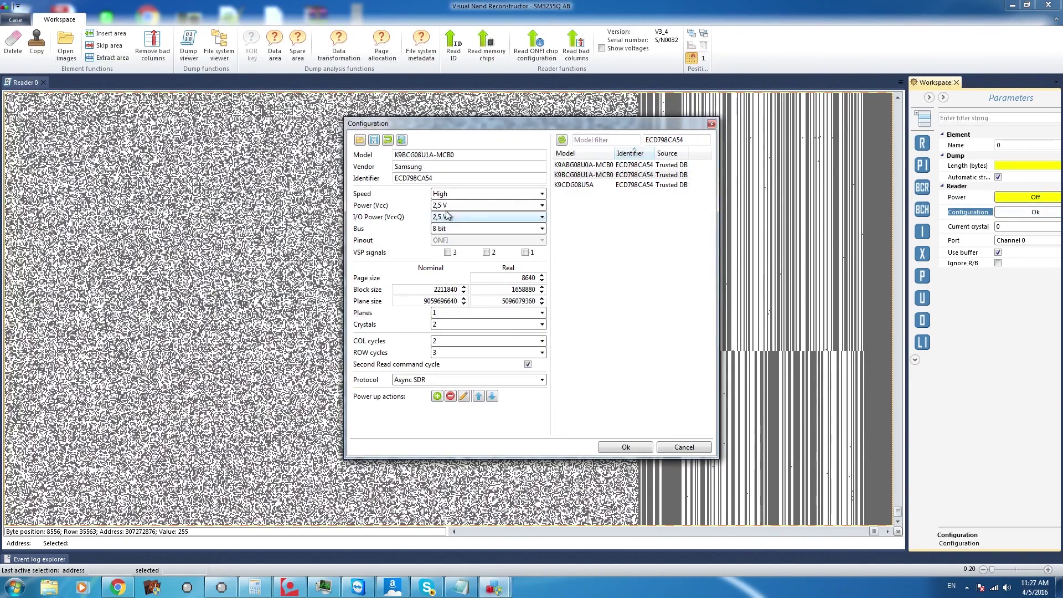
left_click(448, 205)
left_click(459, 226)
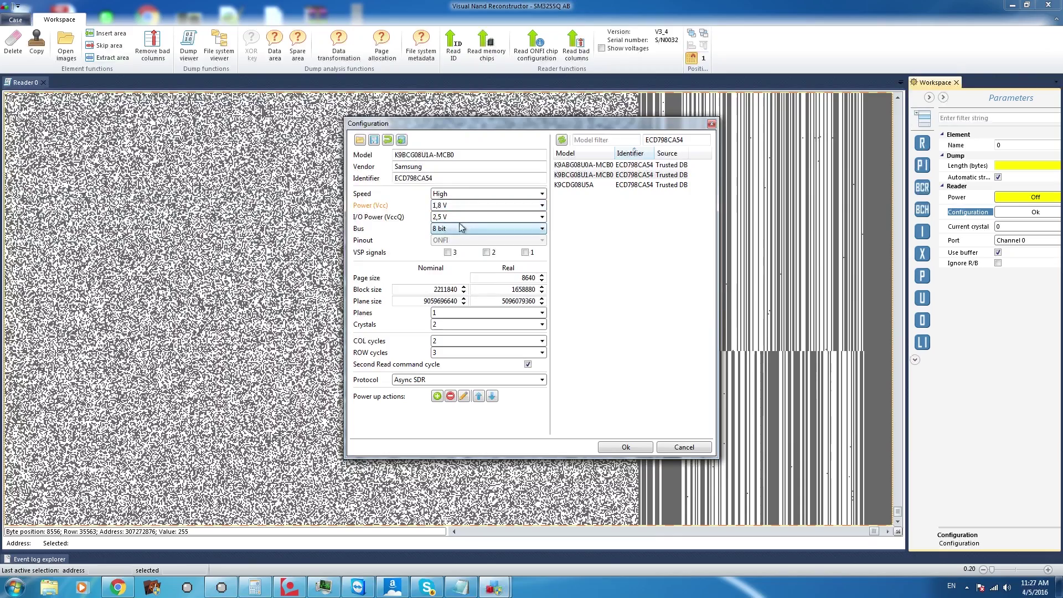
left_click(458, 205)
left_click(457, 228)
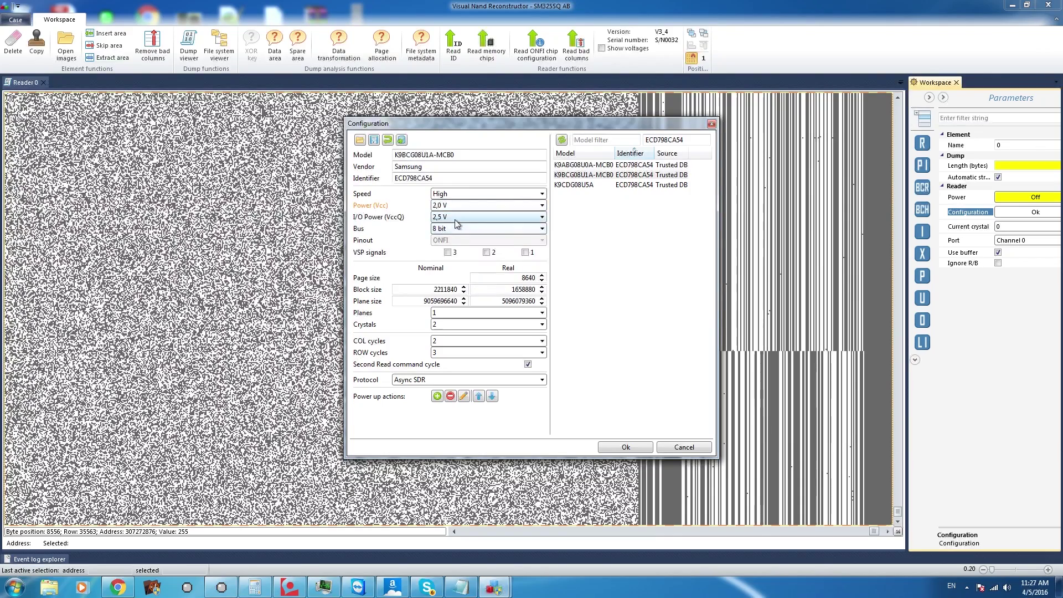
left_click(455, 219)
left_click(451, 244)
left_click(626, 447)
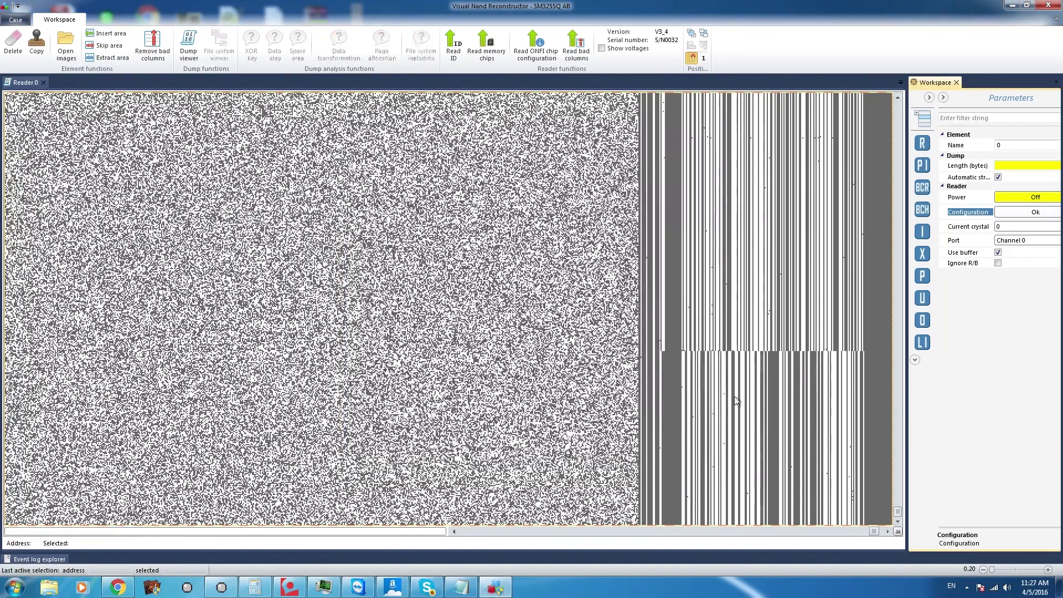
Step: Power the reader on to re-read the dump and scroll through the new bitmap
left_click(989, 200)
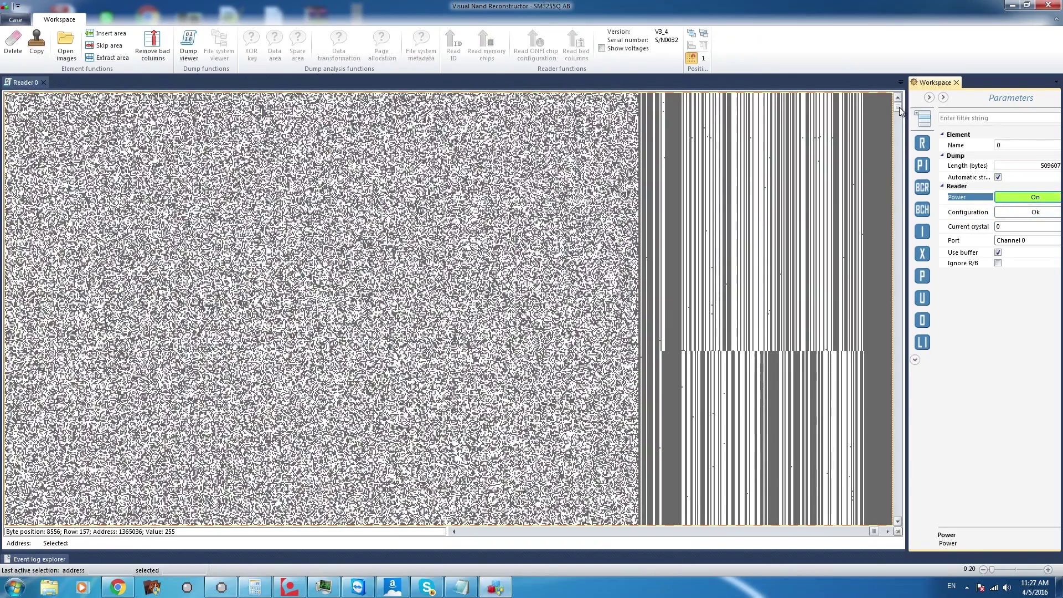
left_click_drag(900, 108, 902, 134)
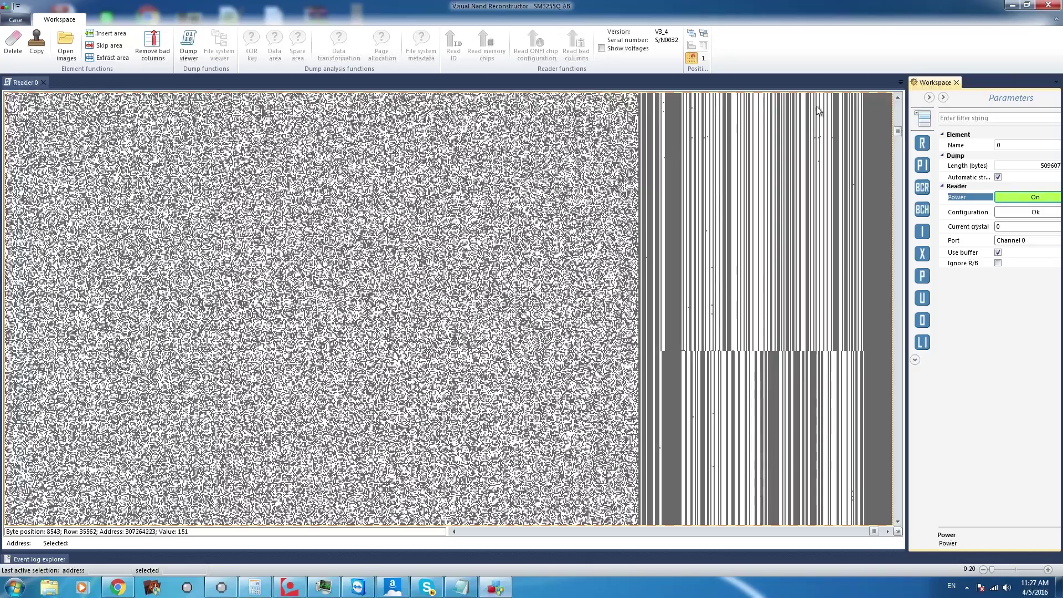
left_click(898, 157)
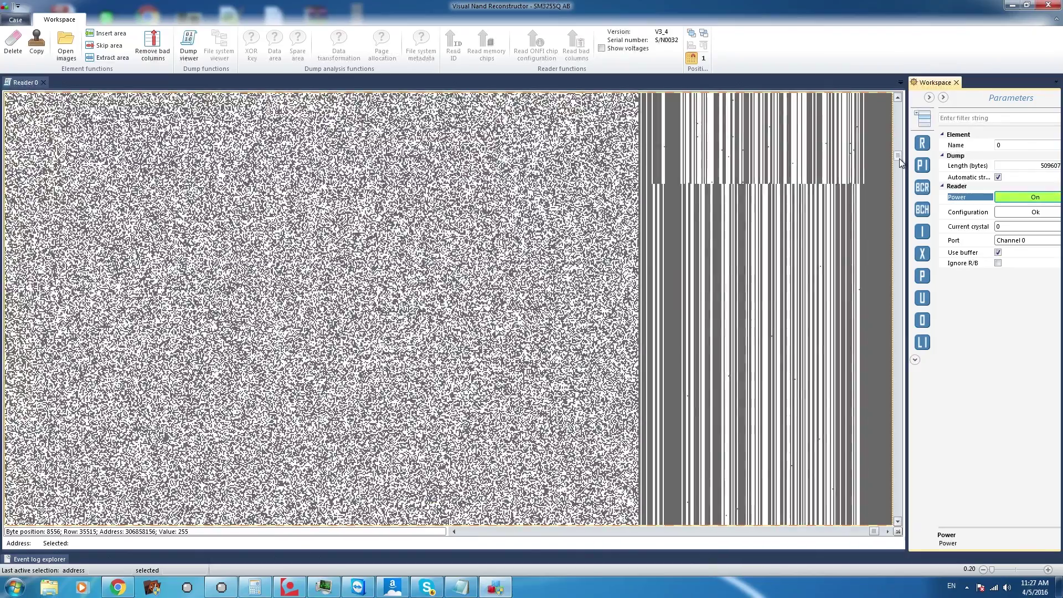
left_click_drag(899, 158, 902, 127)
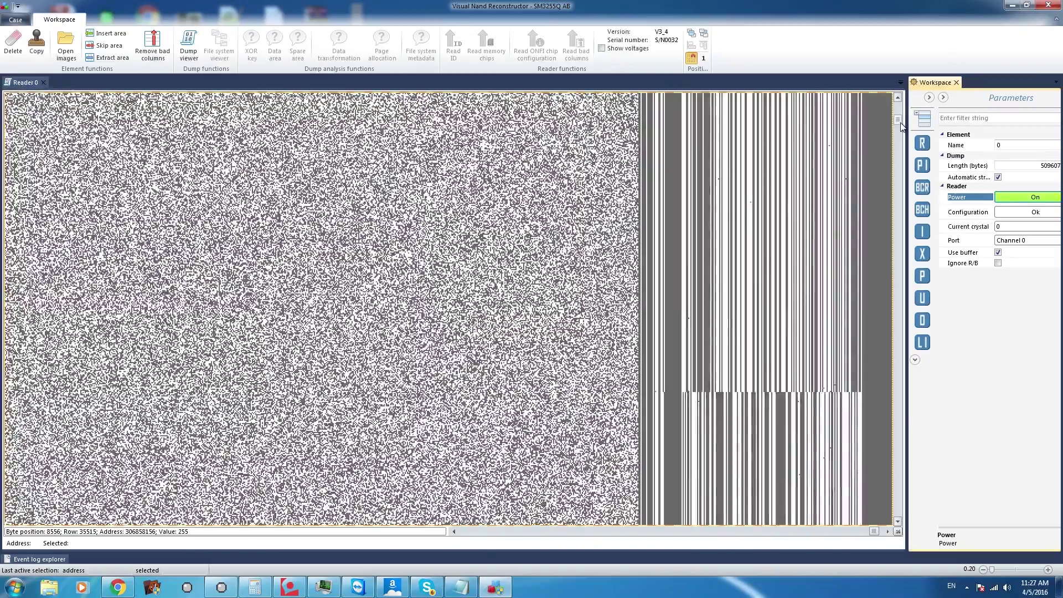
Step: Power the reader off, set Vcc and VccQ to 1,8 V, then power it back on
left_click(1023, 198)
left_click(1012, 208)
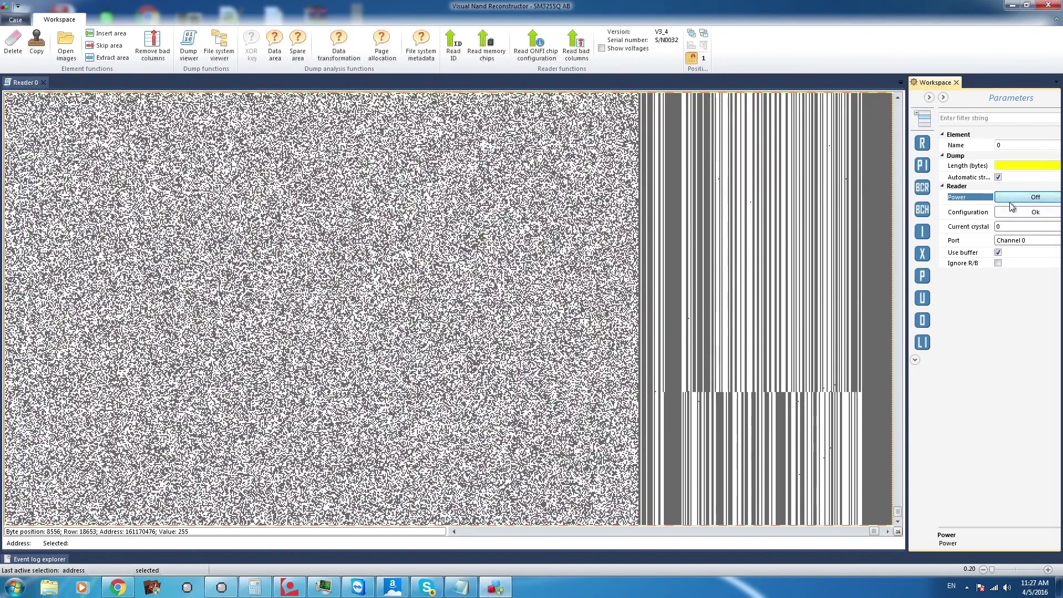
left_click(1013, 209)
left_click(475, 205)
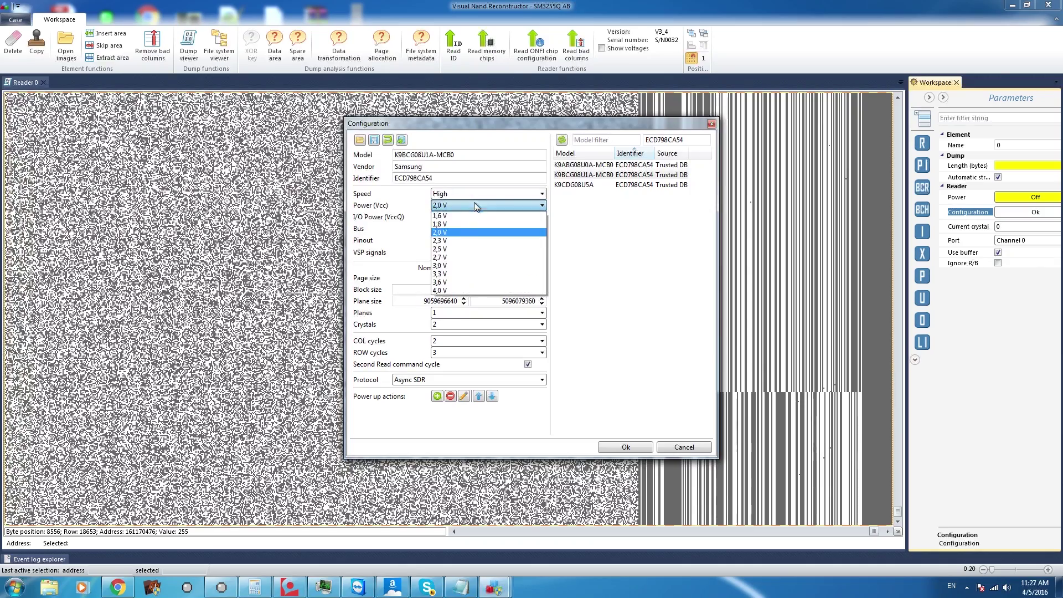
left_click(462, 224)
left_click(463, 217)
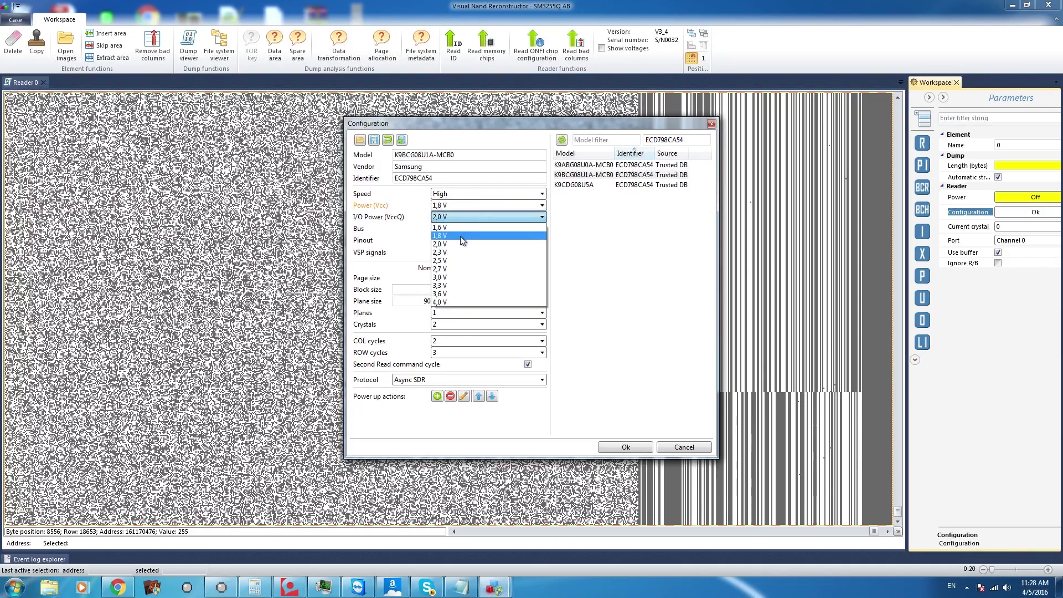
left_click(461, 236)
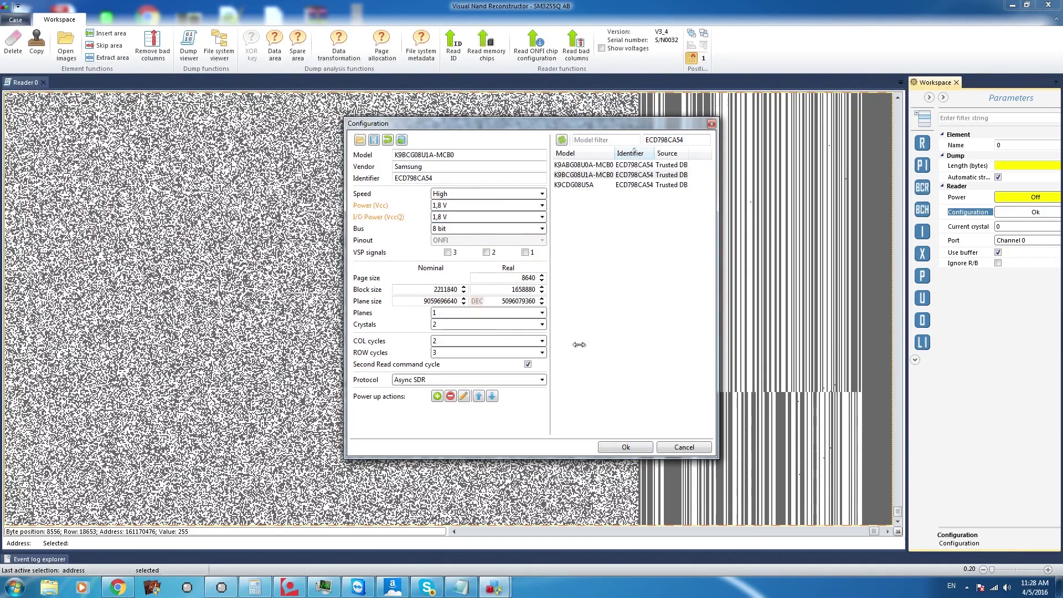
left_click(637, 449)
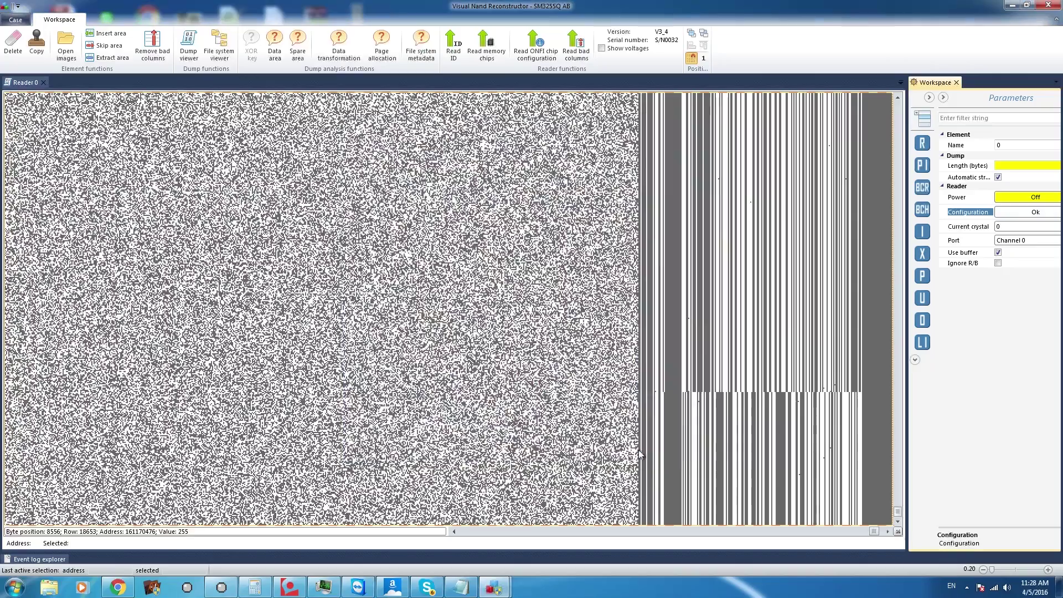
left_click(1050, 199)
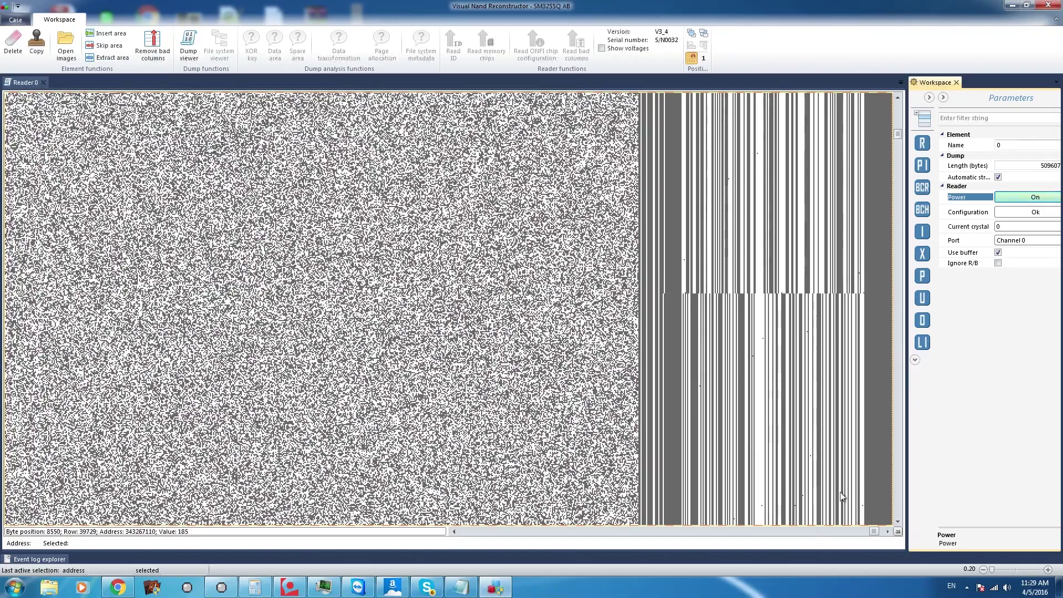
Step: Scroll the bitmap to the top and set the reader Power to Off
left_click(900, 111)
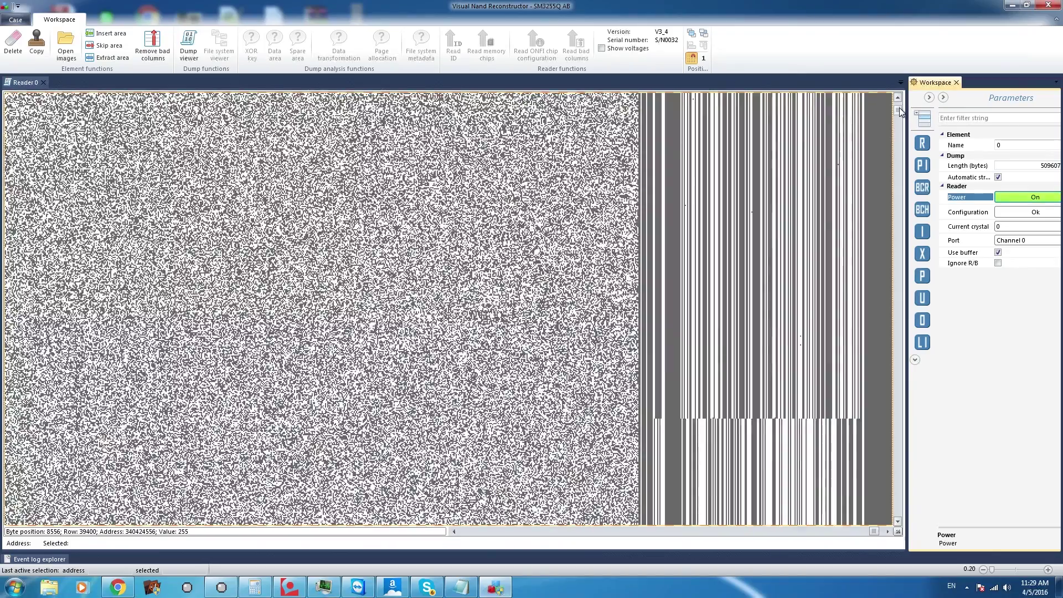
left_click_drag(899, 111, 900, 107)
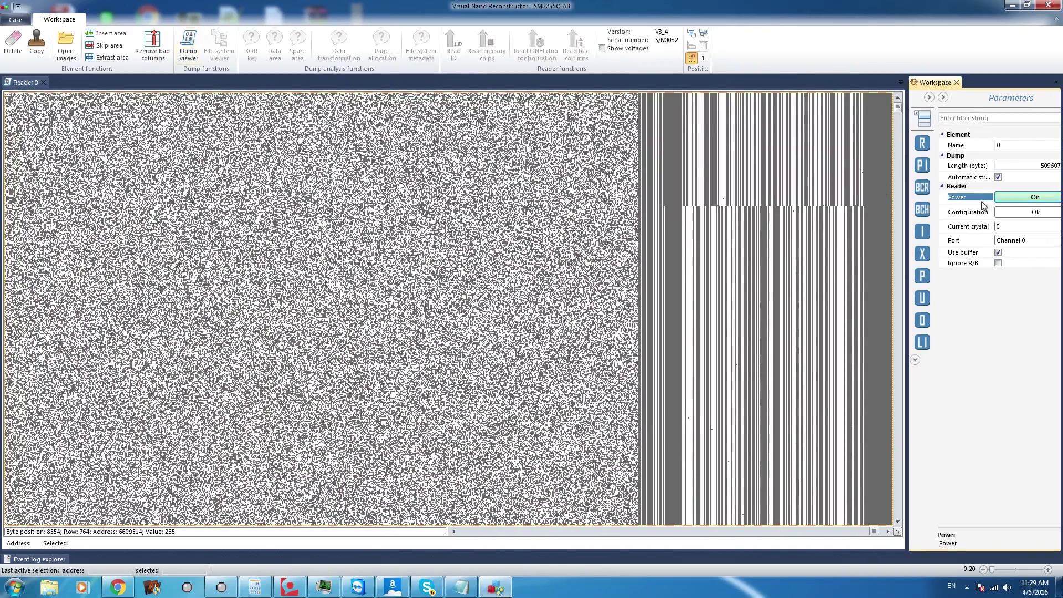
left_click(1024, 197)
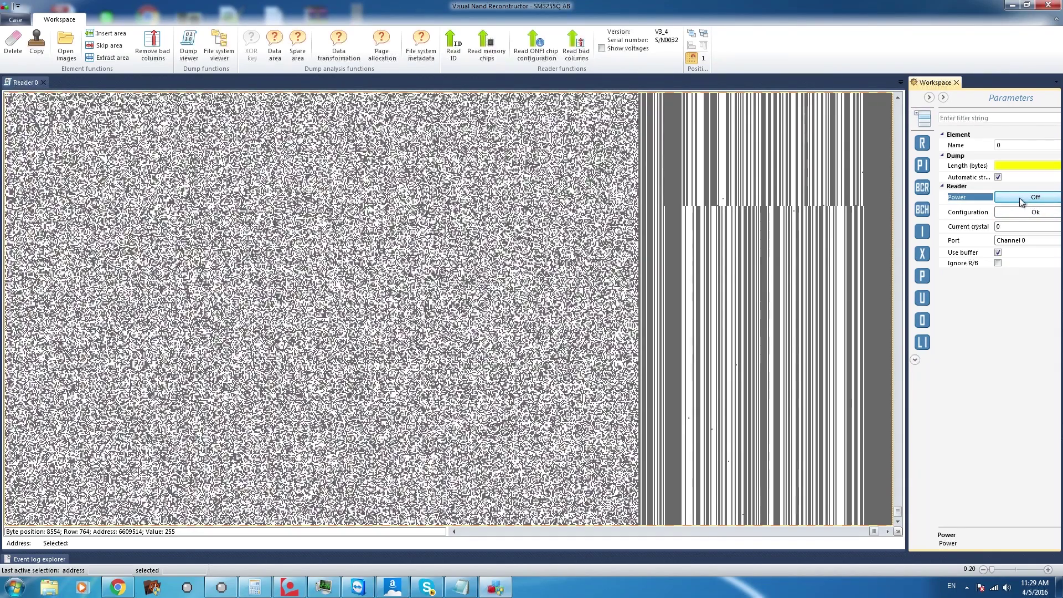
Step: Close the Reader 0 dump view, leaving only the workspace canvas
left_click(47, 84)
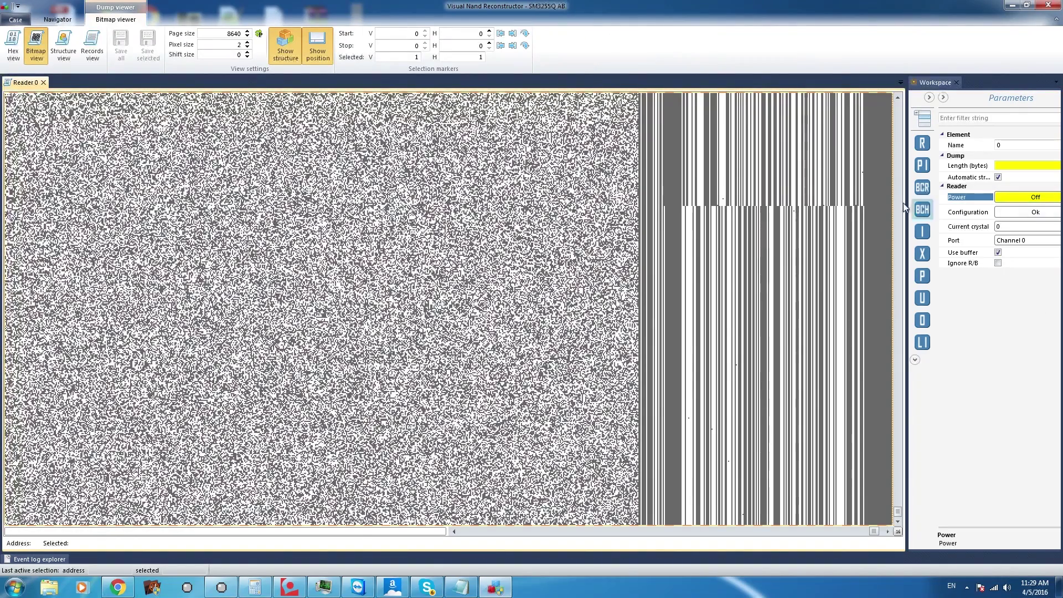
left_click(1023, 215)
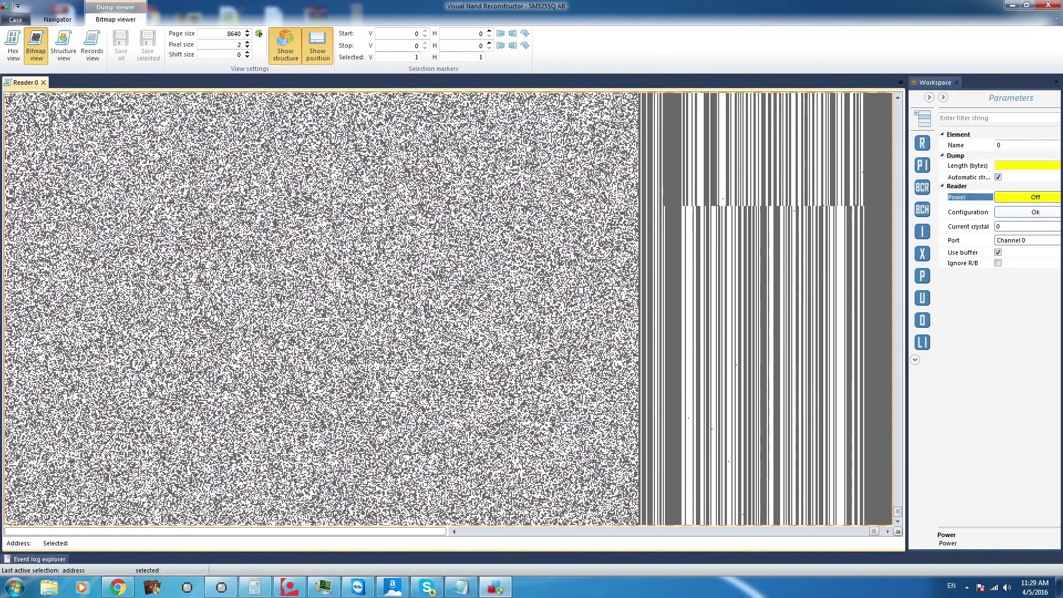
left_click(44, 82)
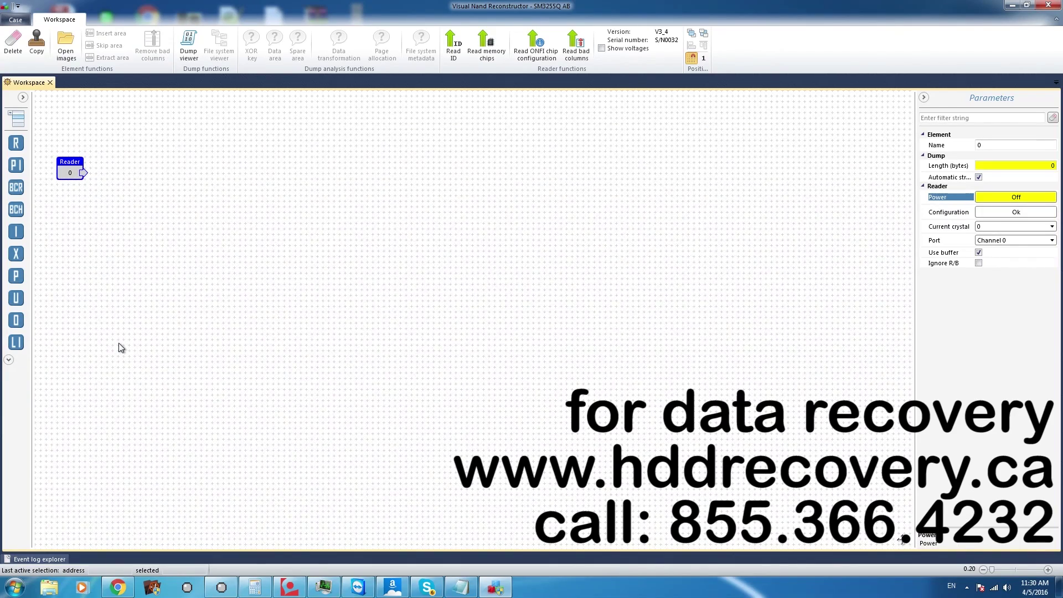
Step: Cancel the Open images dialog, add 2 chips with 2 crystals each, and confirm Chip0 to start reading
left_click(63, 46)
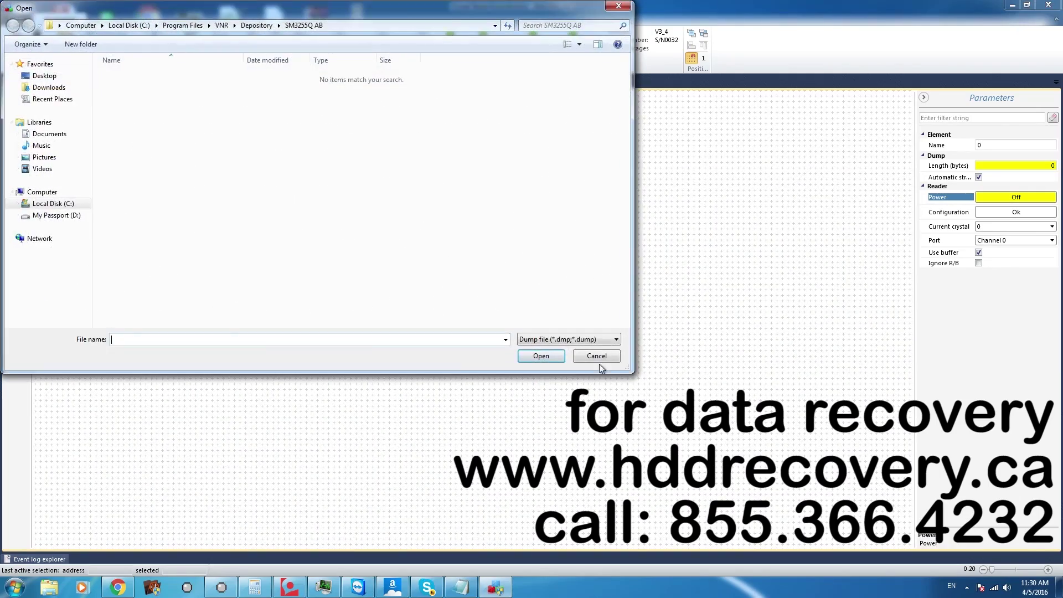
key("Escape")
left_click(495, 39)
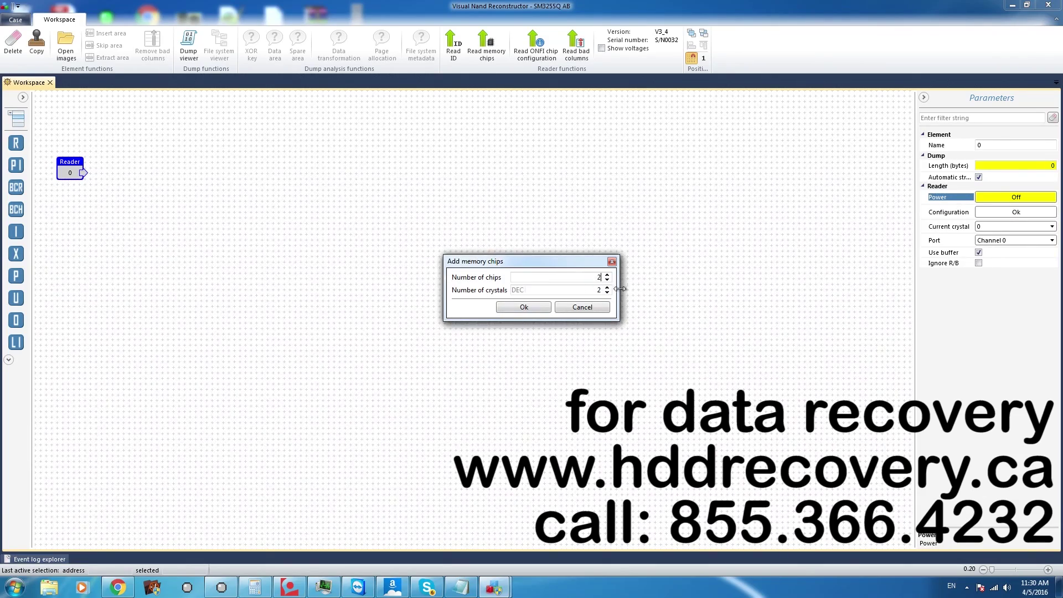
left_click(524, 307)
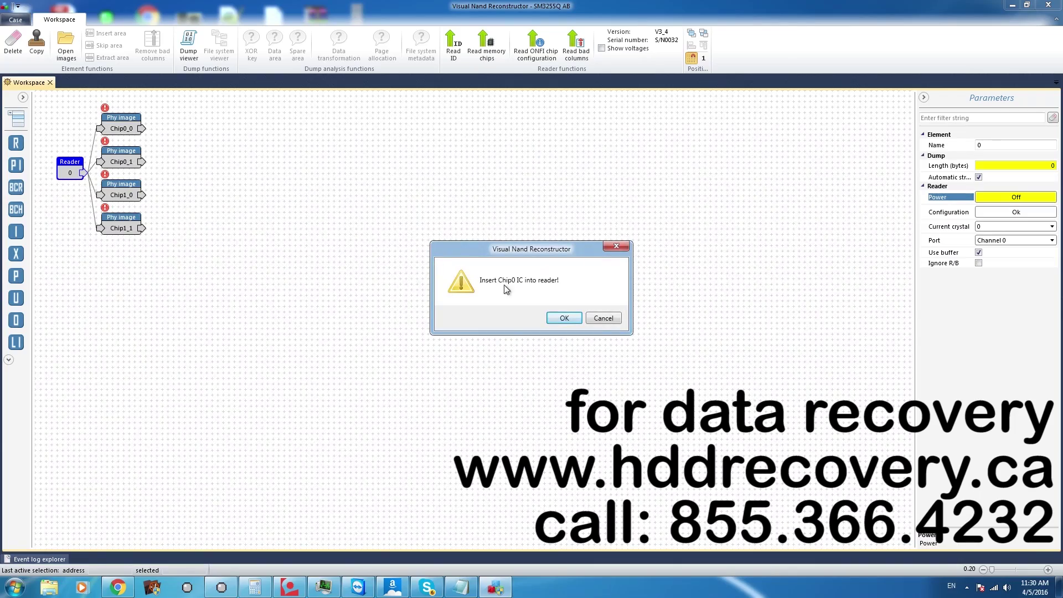
left_click(564, 318)
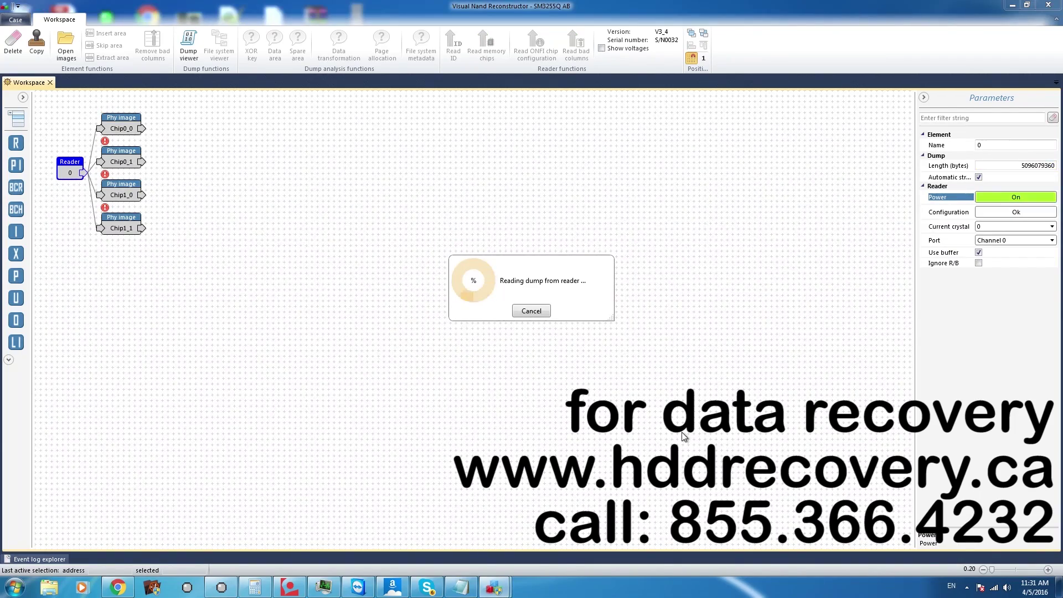